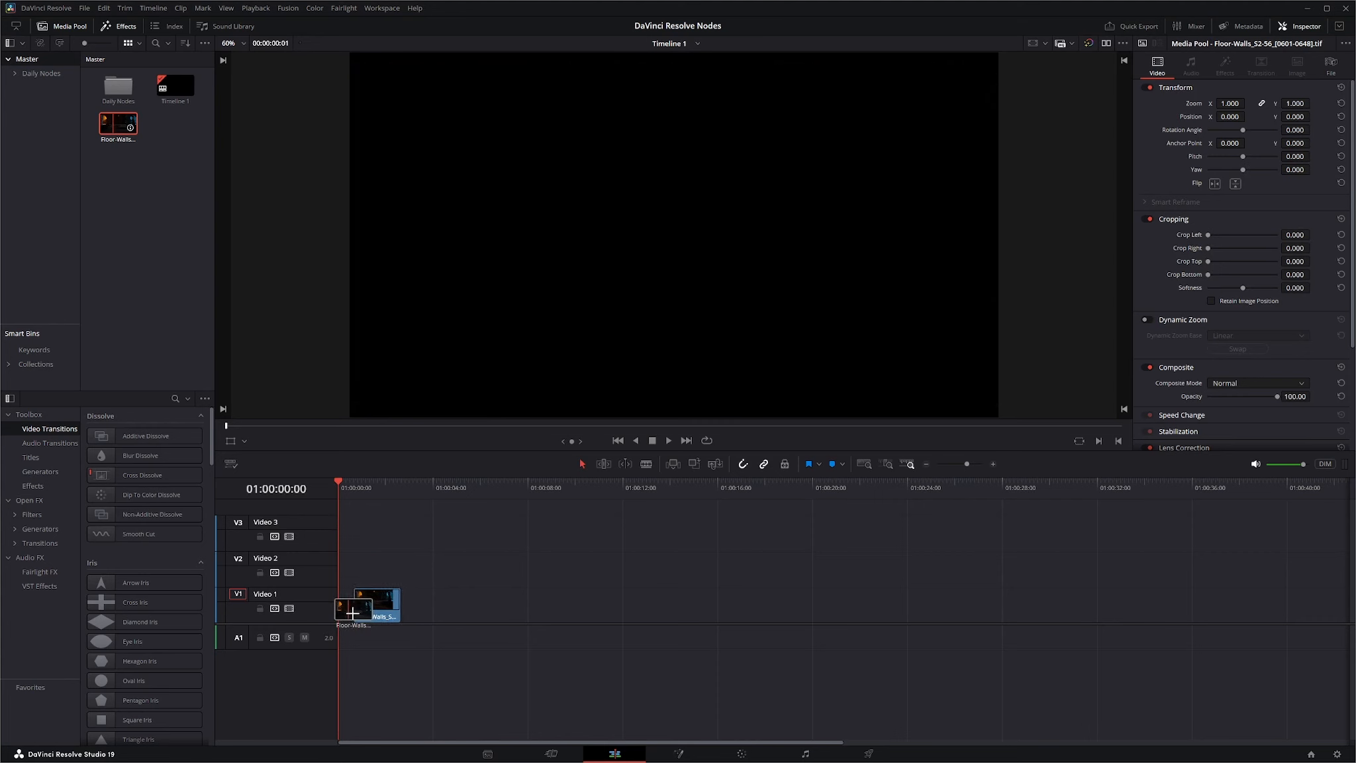
Open the Floor-Walls clip in the Fusion page and move MediaIn1 and MediaOut1 toward the middle of the node graph.
{"action": "left_click", "coordinate": [679, 755]}
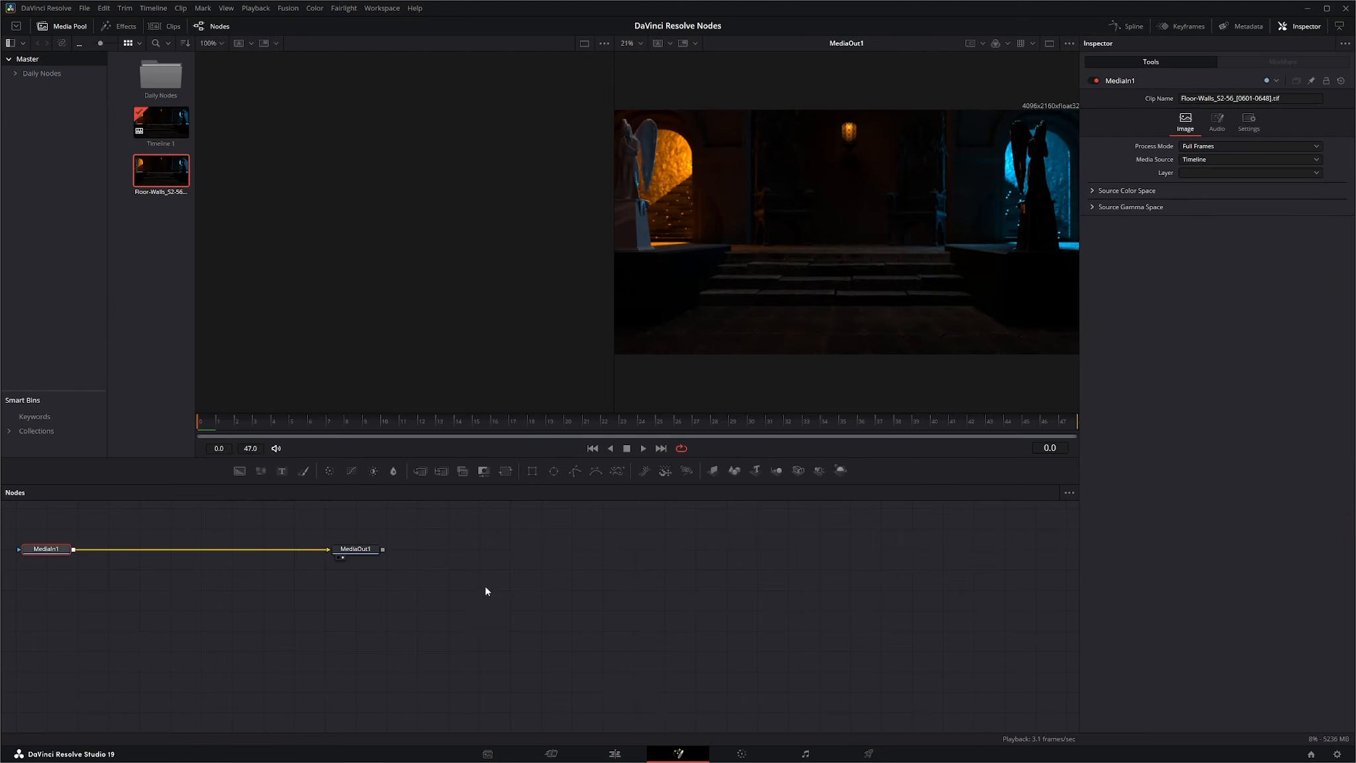
{"action": "left_click_drag", "start_coordinate": [487, 587], "coordinate": [645, 653]}
{"action": "left_click_drag", "start_coordinate": [644, 653], "coordinate": [845, 645]}
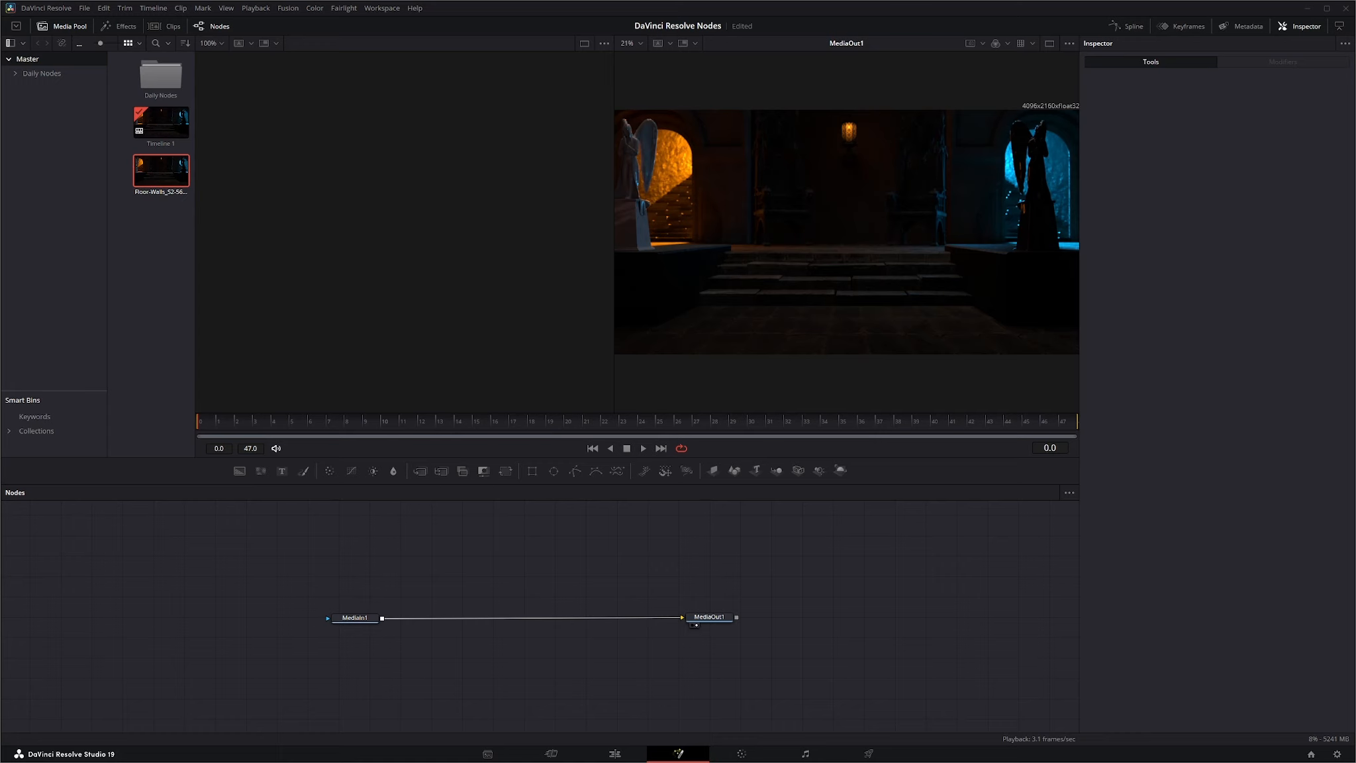
Import the LitActors_S2-56_[0601-0648].tif sequence, place it in the node graph below MediaIn1, and add an unconnected Merge node.
{"action": "left_click_drag", "start_coordinate": [952, 251], "coordinate": [163, 320]}
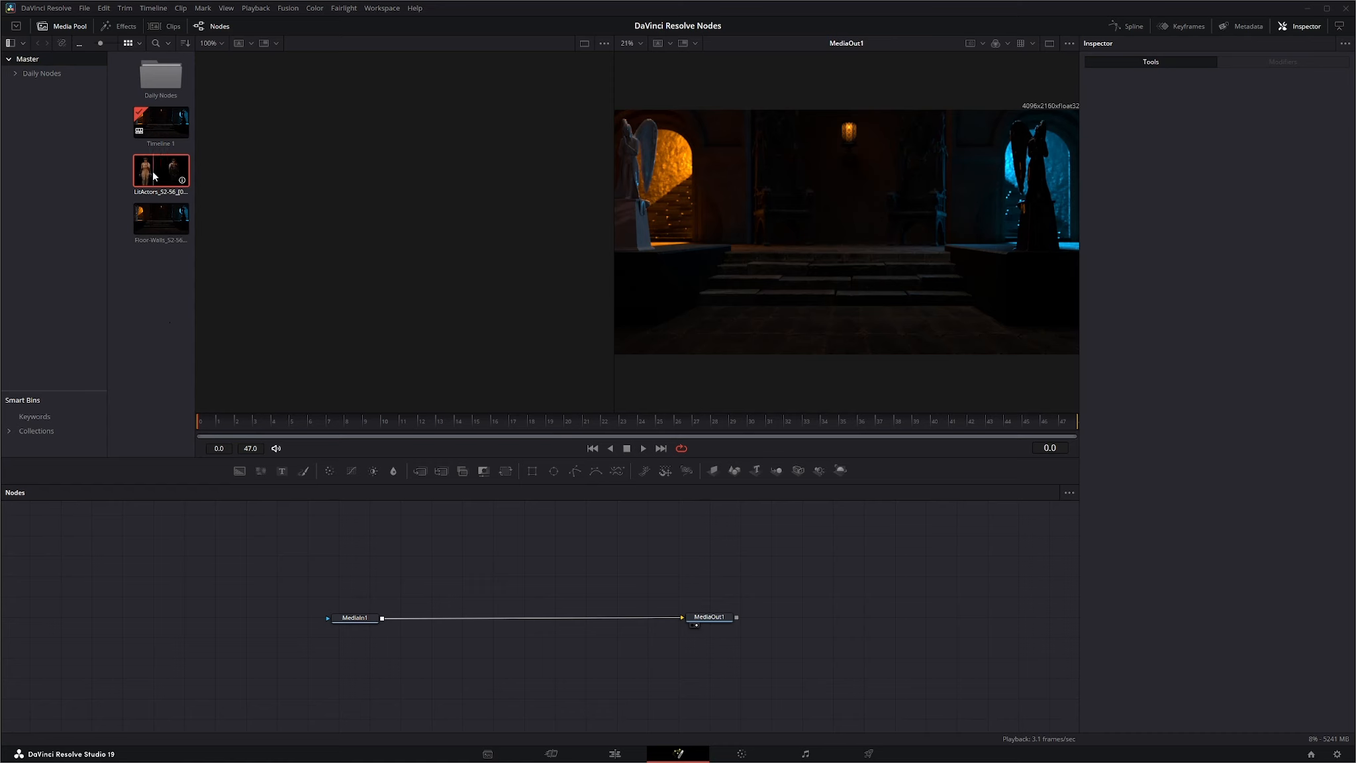
{"action": "left_click_drag", "start_coordinate": [161, 171], "coordinate": [358, 671]}
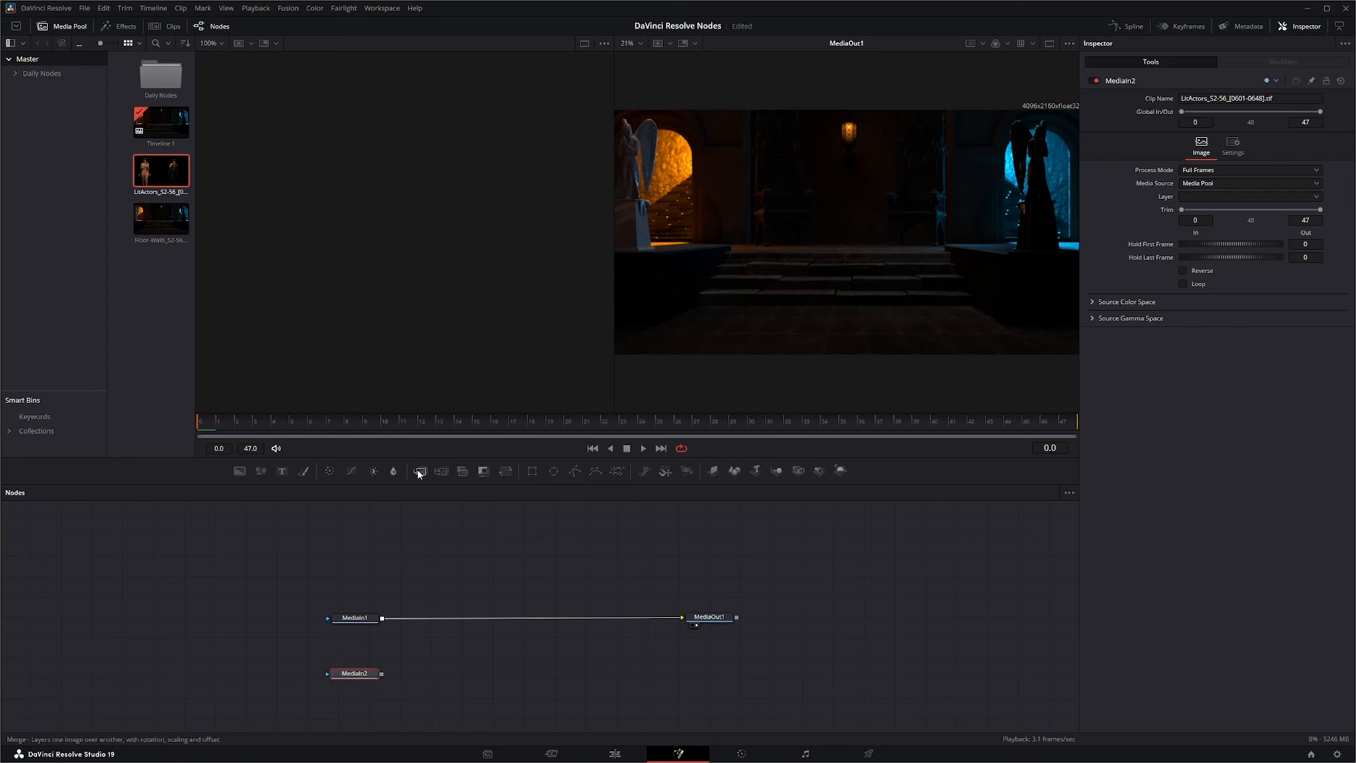
{"action": "left_click_drag", "start_coordinate": [420, 469], "coordinate": [438, 544]}
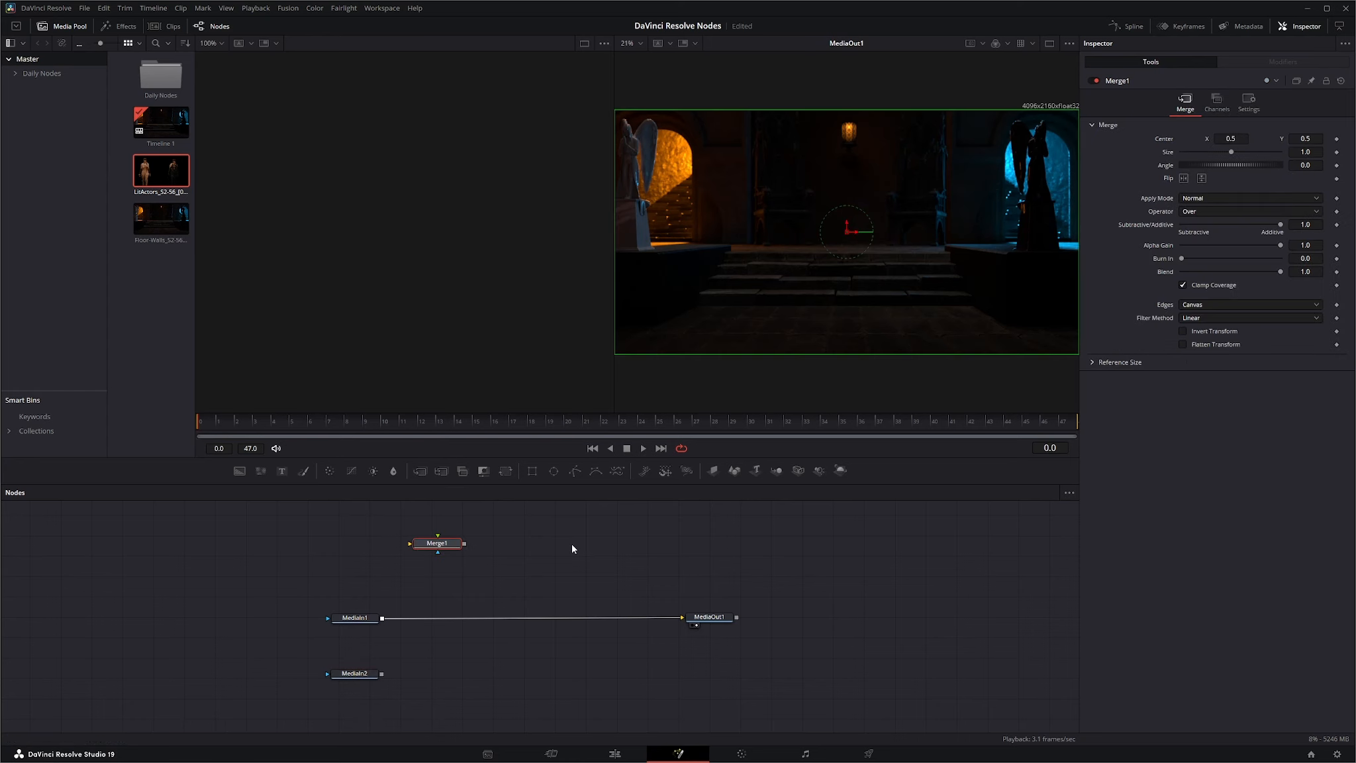
{"action": "key", "text": "shift+space"}
{"action": "type", "text": "merg"}
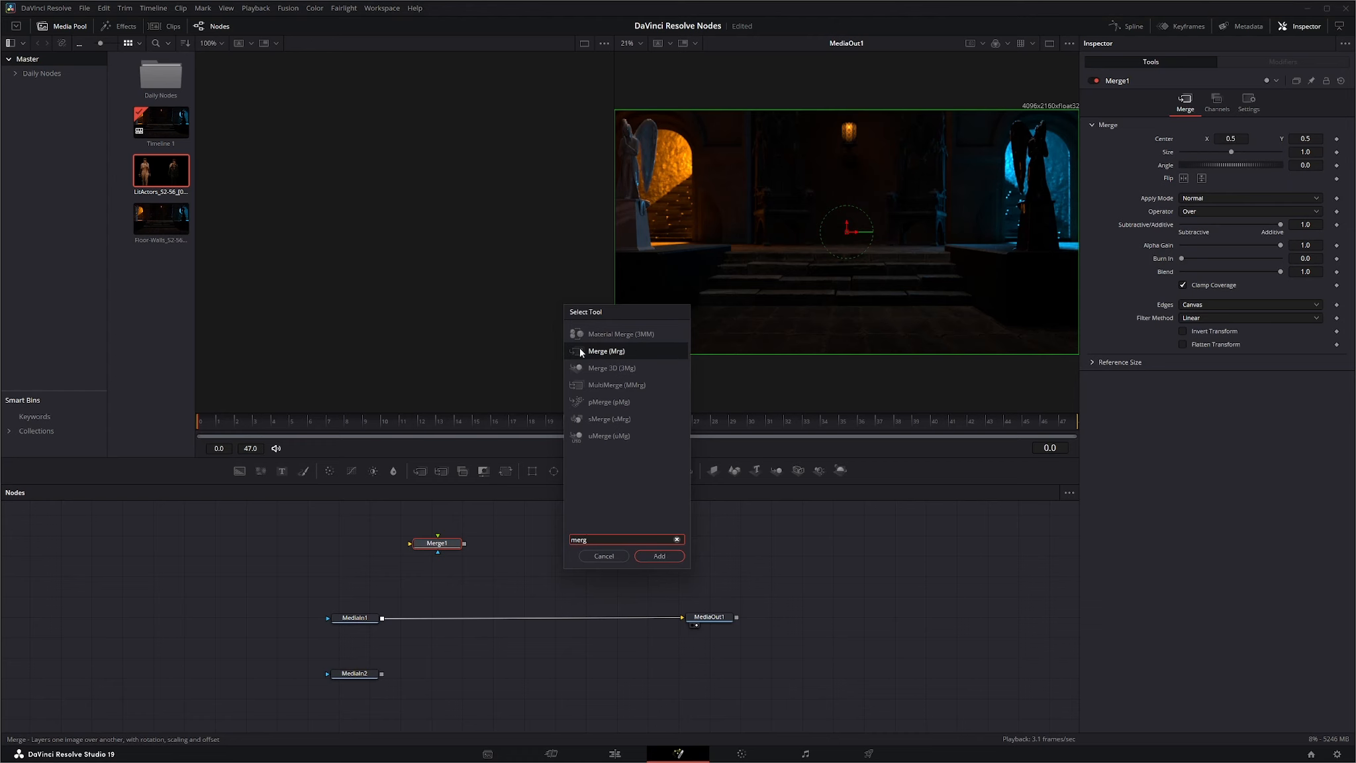
{"action": "left_click", "coordinate": [609, 555]}
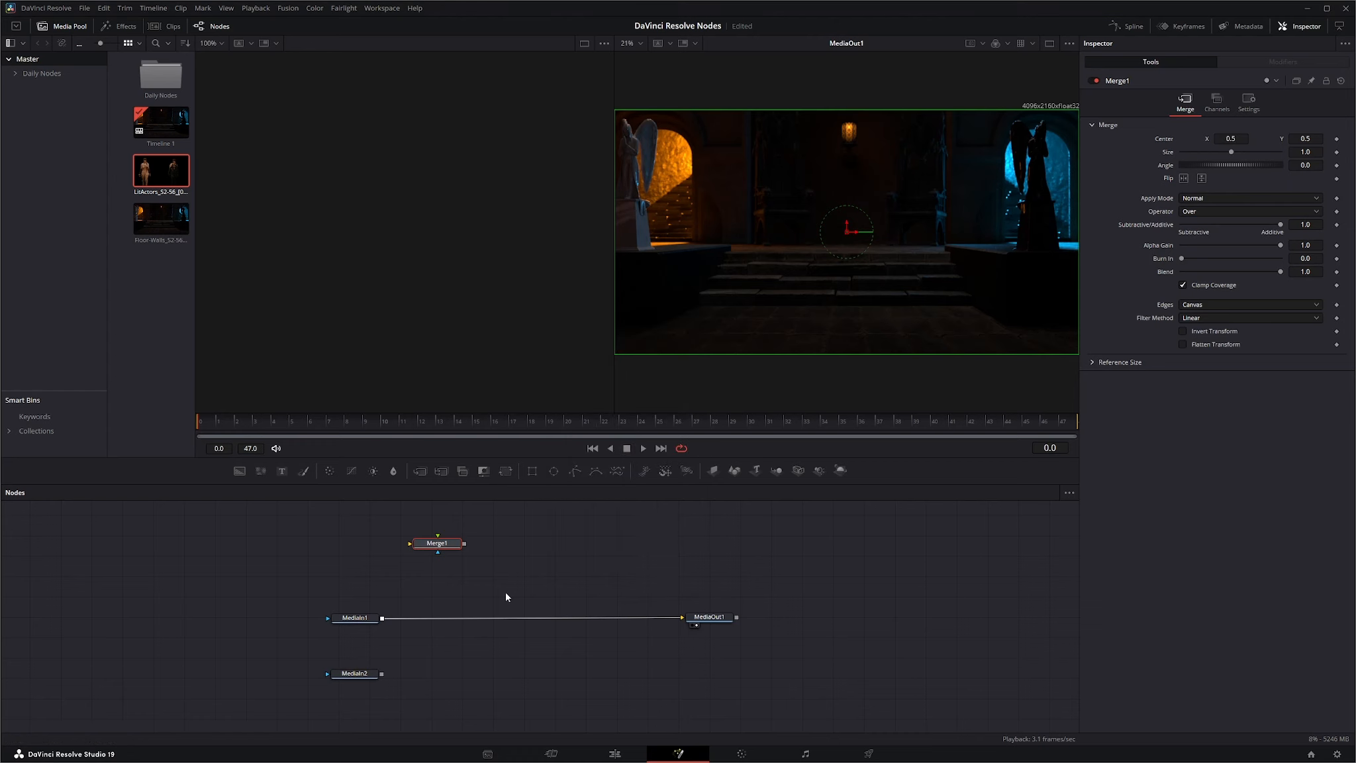
Wire Merge1 with MediaIn1 as background, MediaIn2 as foreground and its output into MediaOut1, aligning the nodes neatly.
{"action": "left_click_drag", "start_coordinate": [435, 547], "coordinate": [465, 596]}
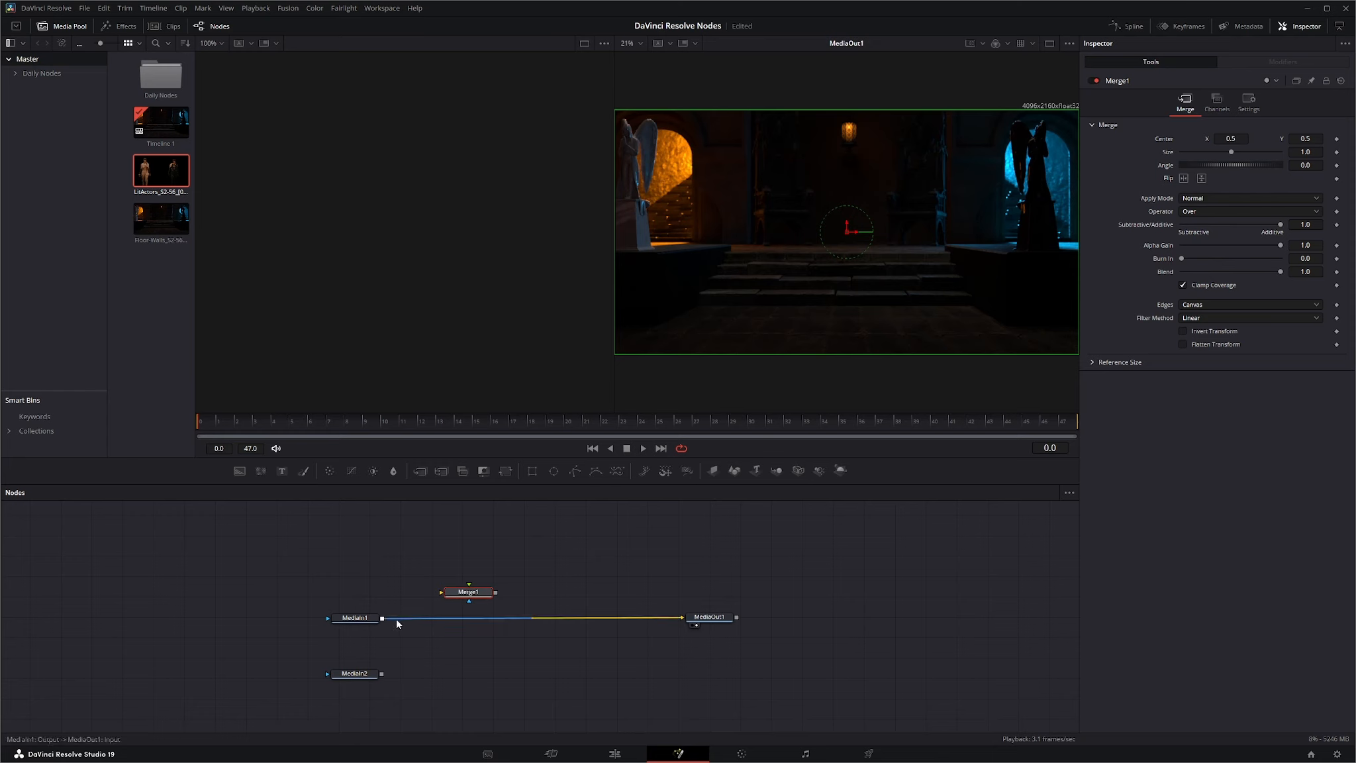
{"action": "left_click_drag", "start_coordinate": [382, 617], "coordinate": [457, 597]}
{"action": "left_click_drag", "start_coordinate": [382, 674], "coordinate": [682, 617]}
{"action": "left_click_drag", "start_coordinate": [474, 598], "coordinate": [457, 624]}
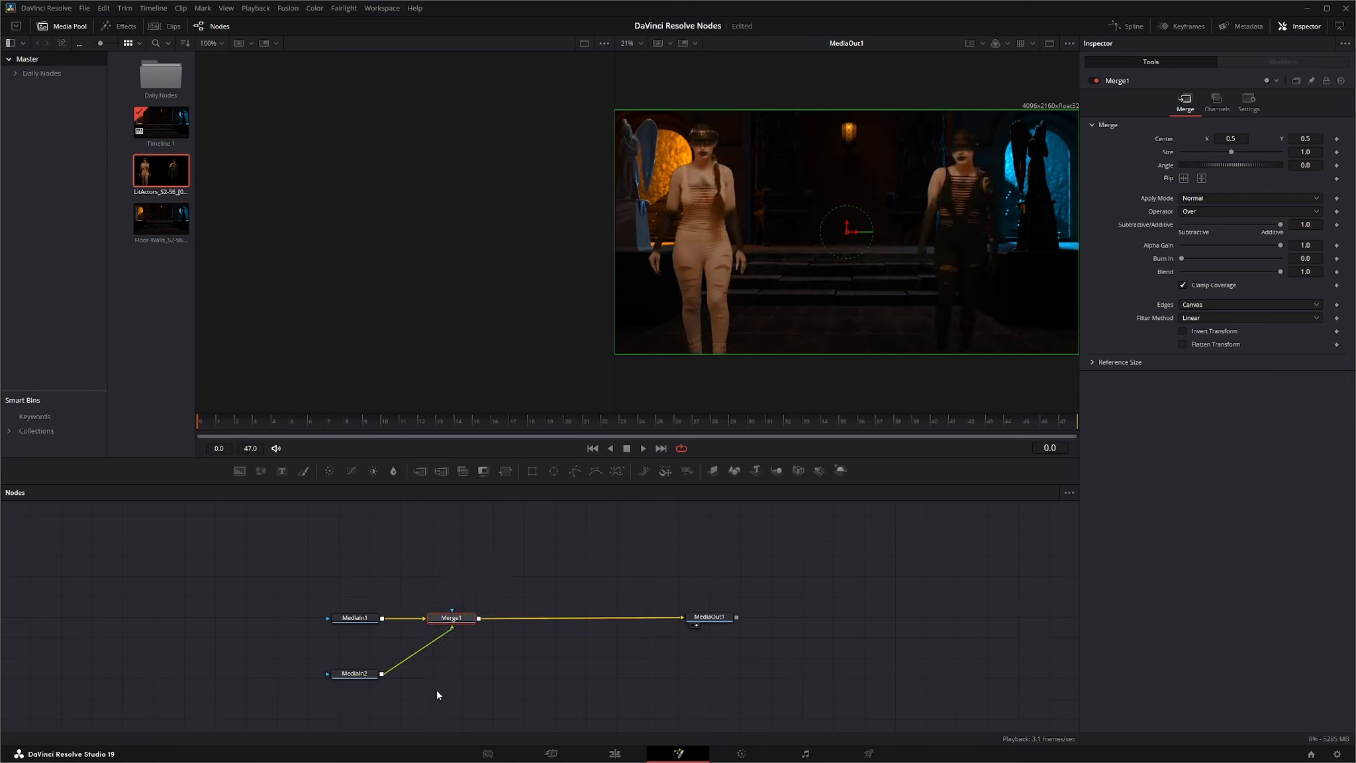
{"action": "left_click_drag", "start_coordinate": [362, 675], "coordinate": [360, 660]}
{"action": "left_click", "coordinate": [359, 660]}
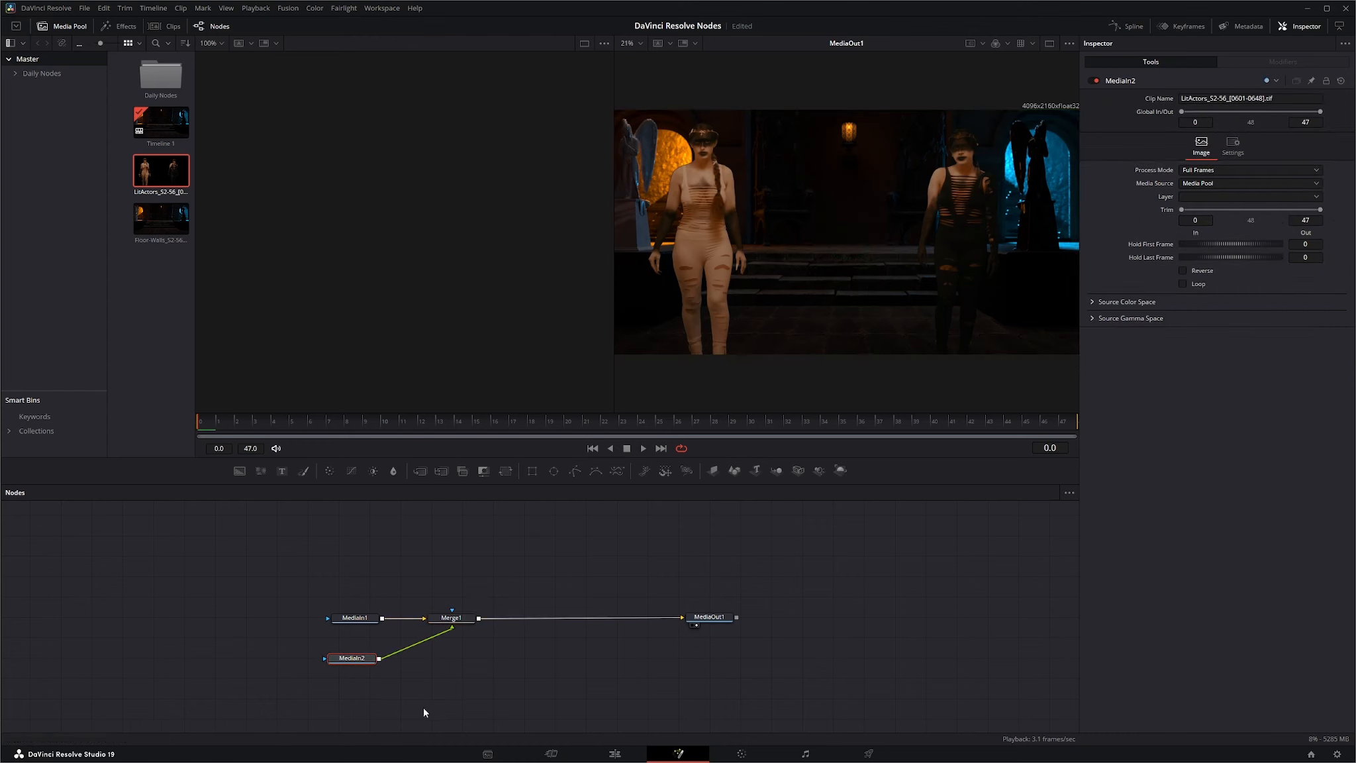
Try transforming Merge1's foreground with center X 0.549, size 0.89, angle 29.1, and horizontal and vertical flips.
{"action": "left_click", "coordinate": [457, 619]}
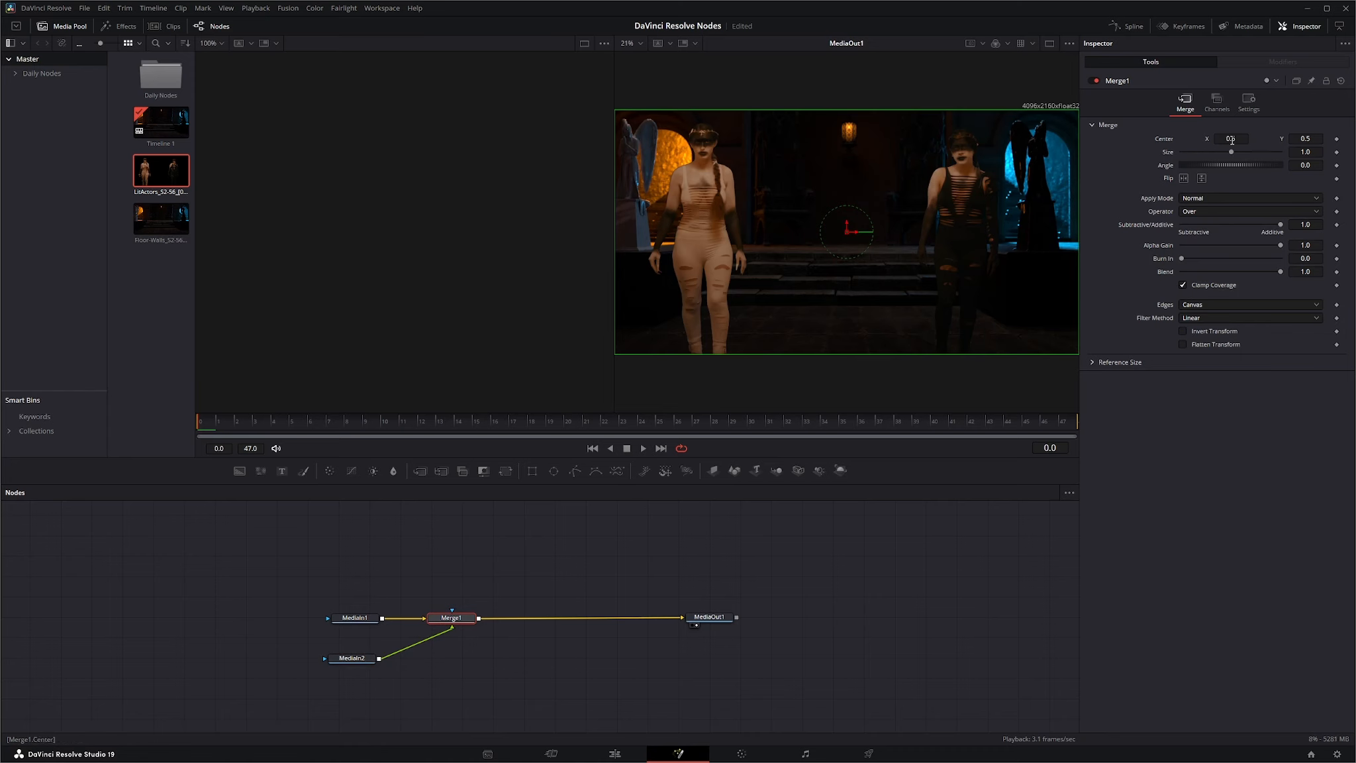
{"action": "mouse_move", "coordinate": [1231, 140]}
{"action": "left_mouse_down"}
{"action": "mouse_move", "coordinate": [1258, 139]}
{"action": "mouse_move", "coordinate": [1222, 140]}
{"action": "mouse_move", "coordinate": [1245, 140]}
{"action": "mouse_move", "coordinate": [1230, 140]}
{"action": "mouse_move", "coordinate": [1231, 163]}
{"action": "left_mouse_up"}
{"action": "left_click", "coordinate": [1184, 178]}
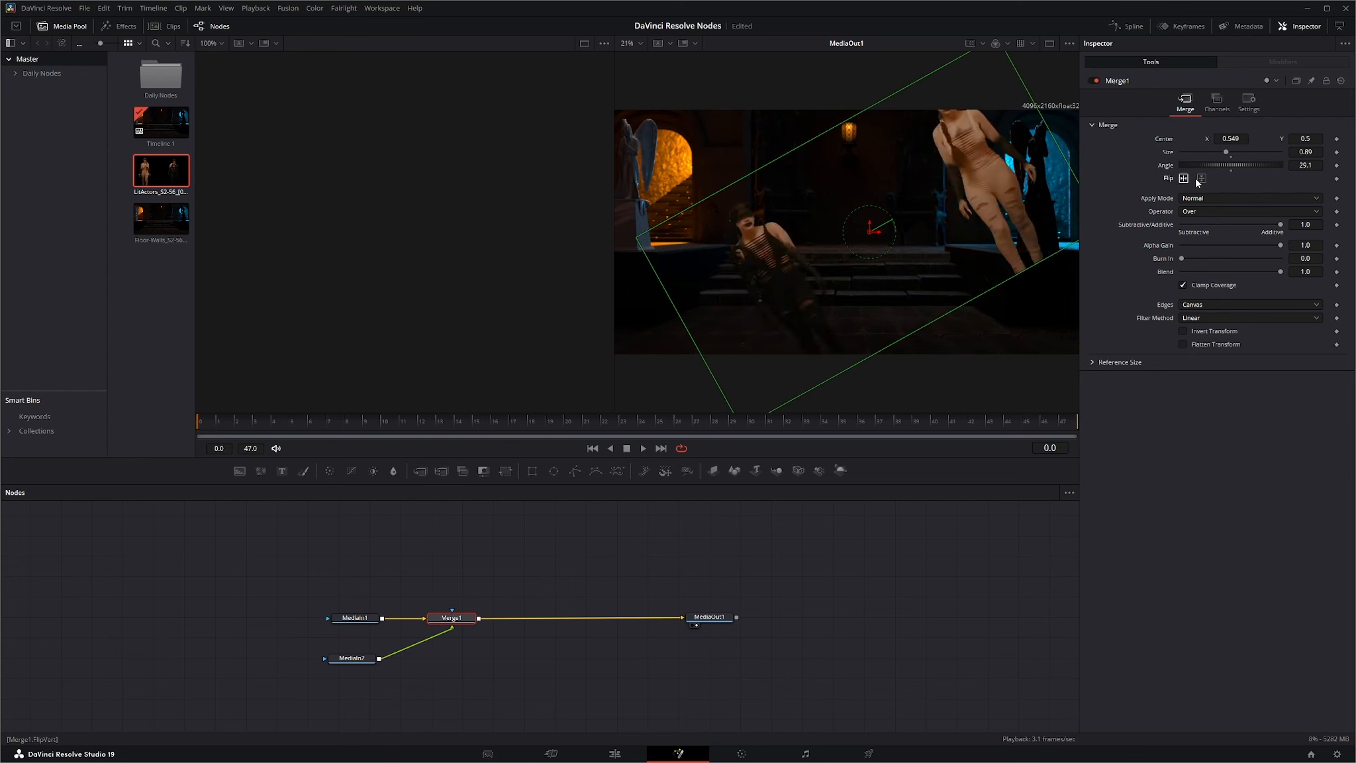
{"action": "left_click", "coordinate": [1201, 178]}
{"action": "left_click", "coordinate": [1184, 178]}
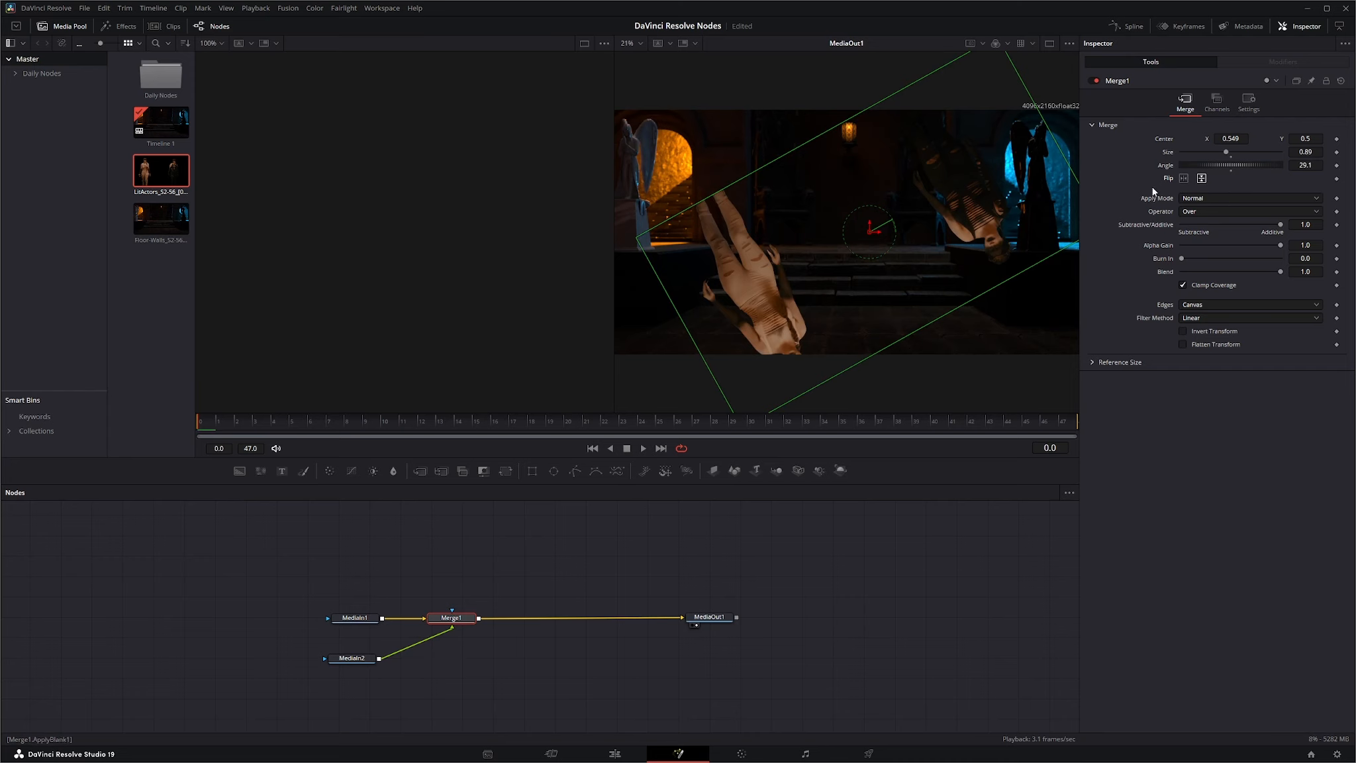
Look through Merge1's apply modes and try the Stencil and In operators, finishing on Over.
{"action": "left_click", "coordinate": [1204, 197]}
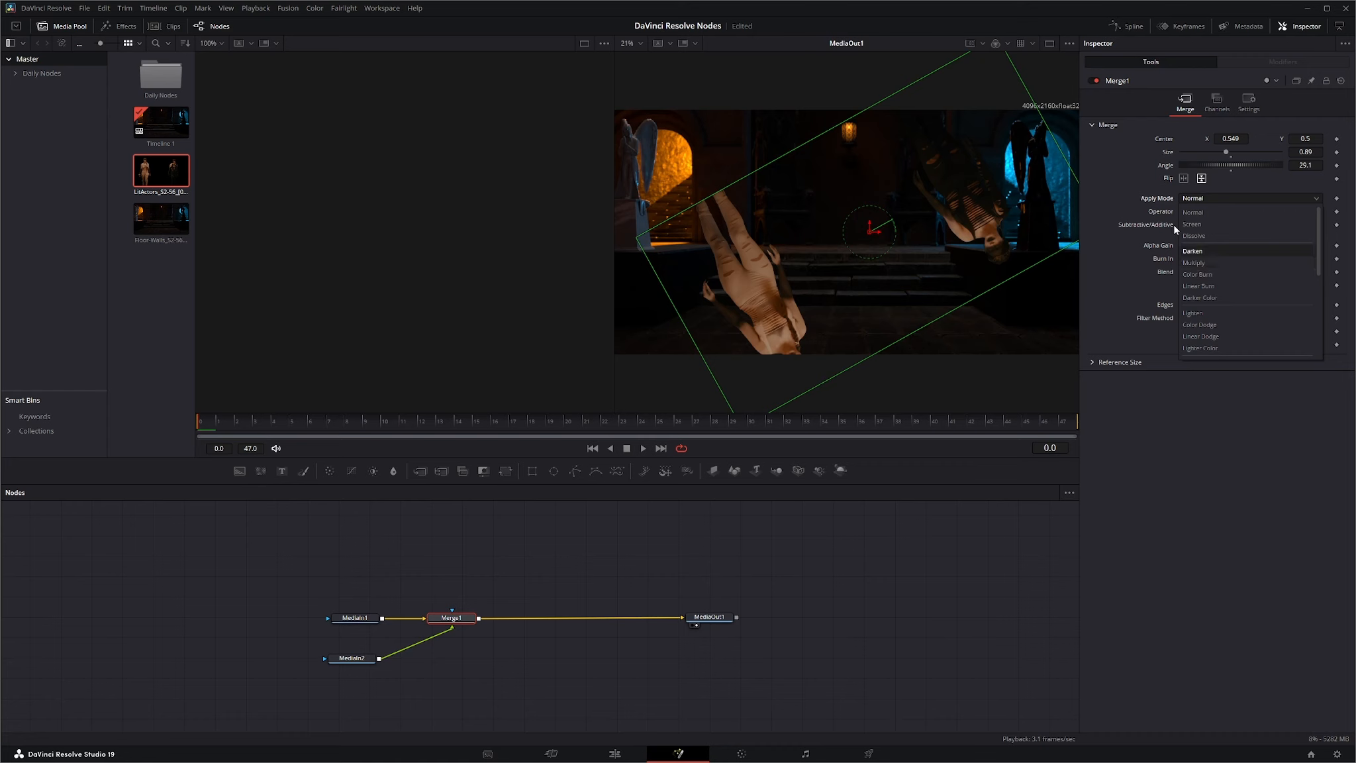
{"action": "left_click", "coordinate": [1160, 202]}
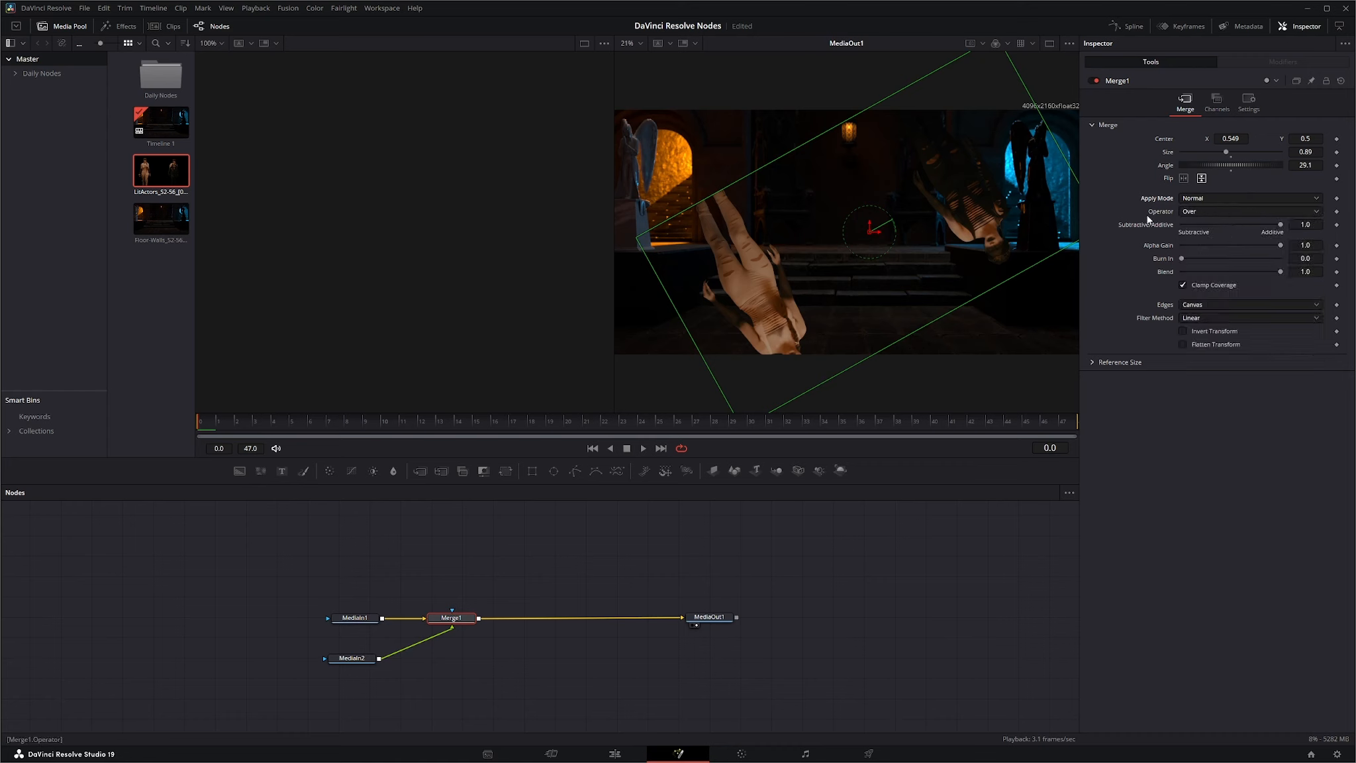
{"action": "left_click", "coordinate": [1204, 213]}
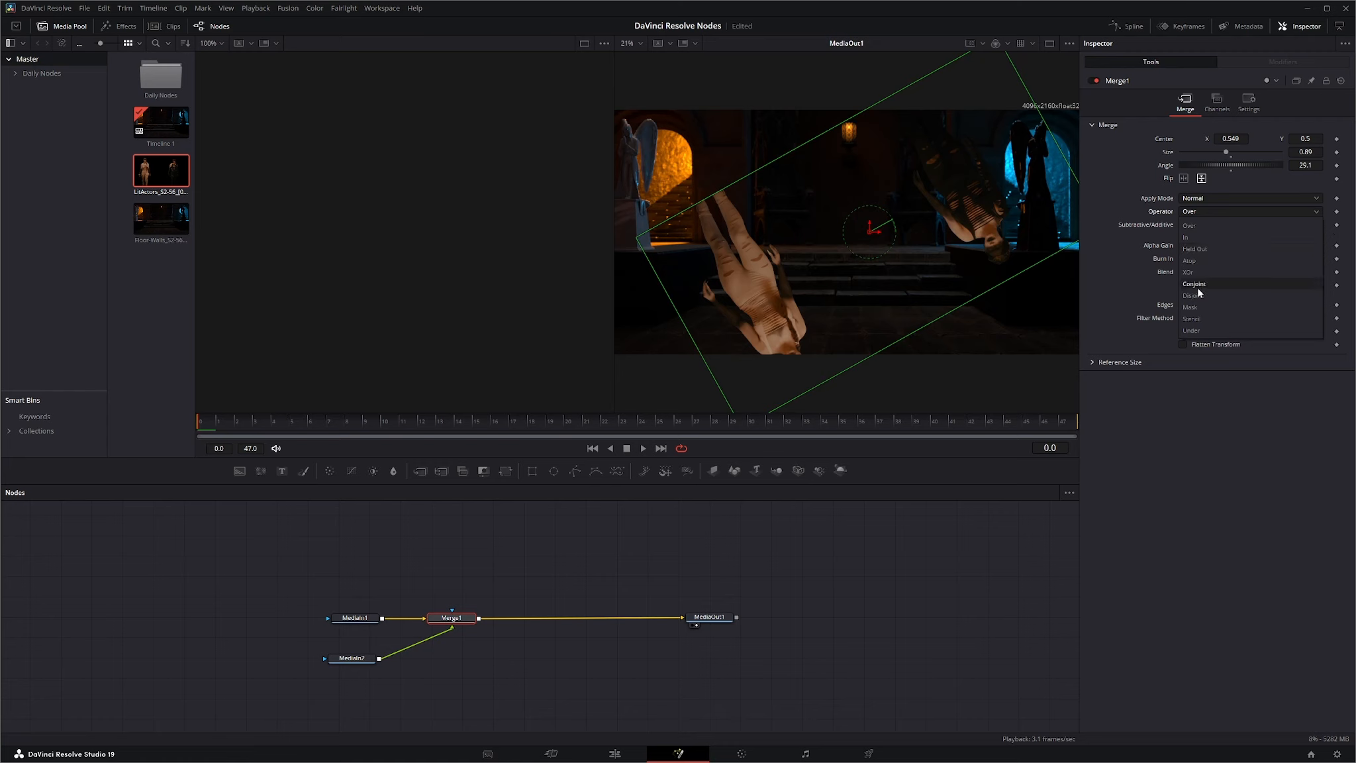
{"action": "left_click", "coordinate": [1200, 319]}
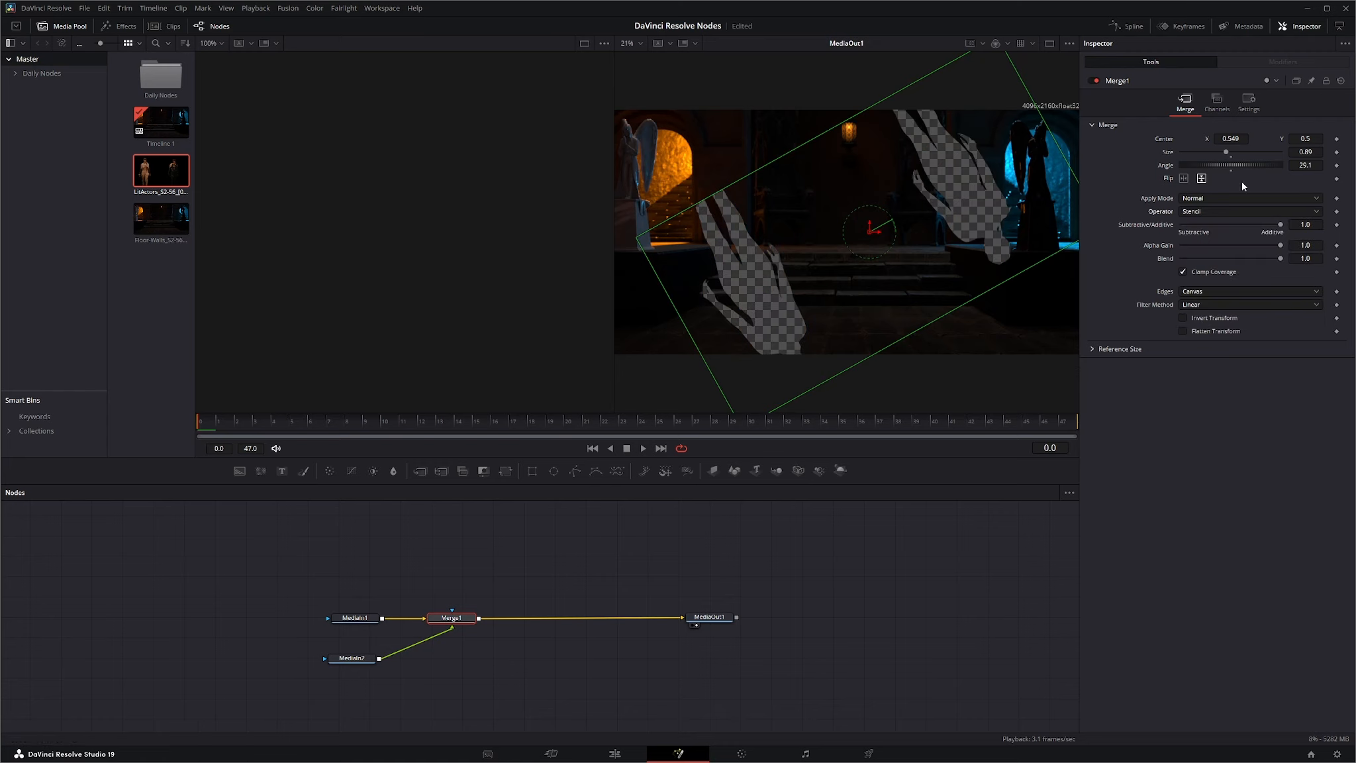
{"action": "left_click", "coordinate": [1198, 212]}
{"action": "left_click", "coordinate": [1205, 226]}
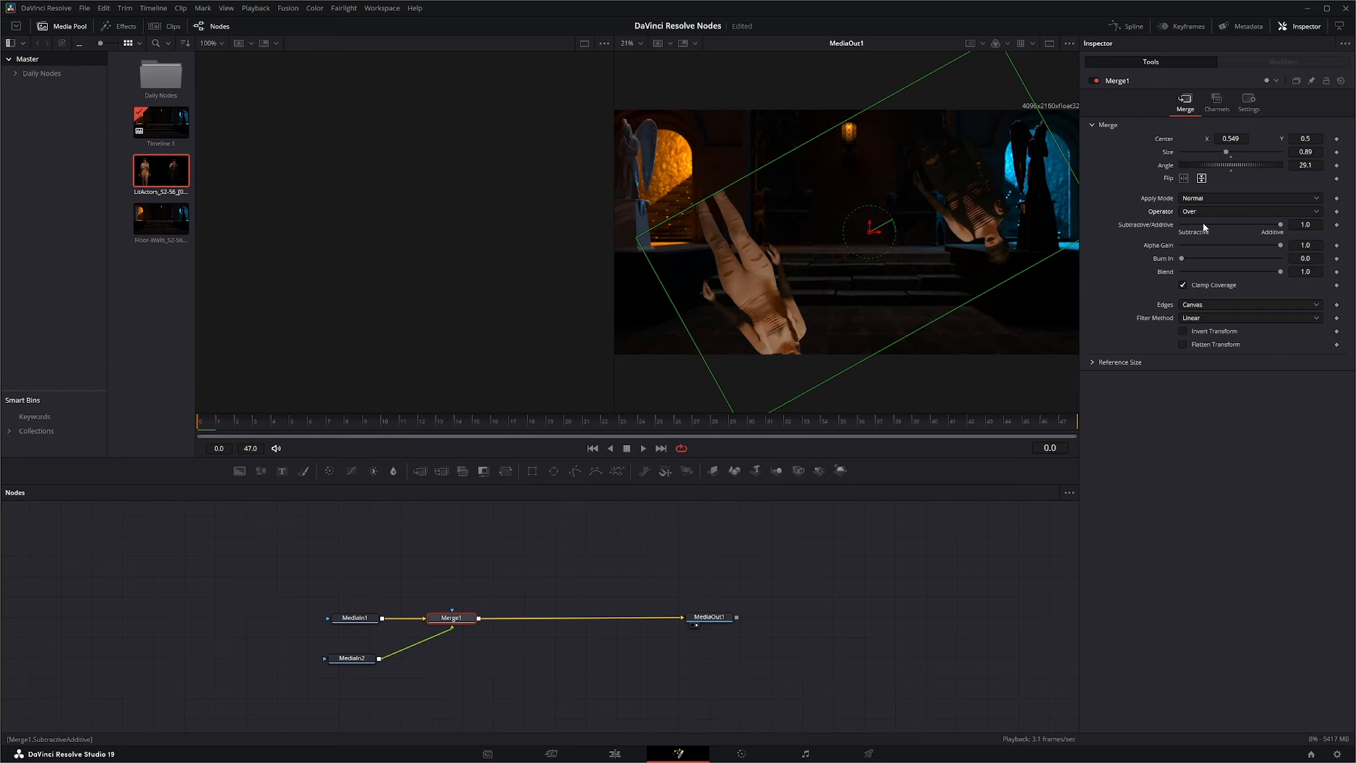
{"action": "left_click", "coordinate": [1195, 210]}
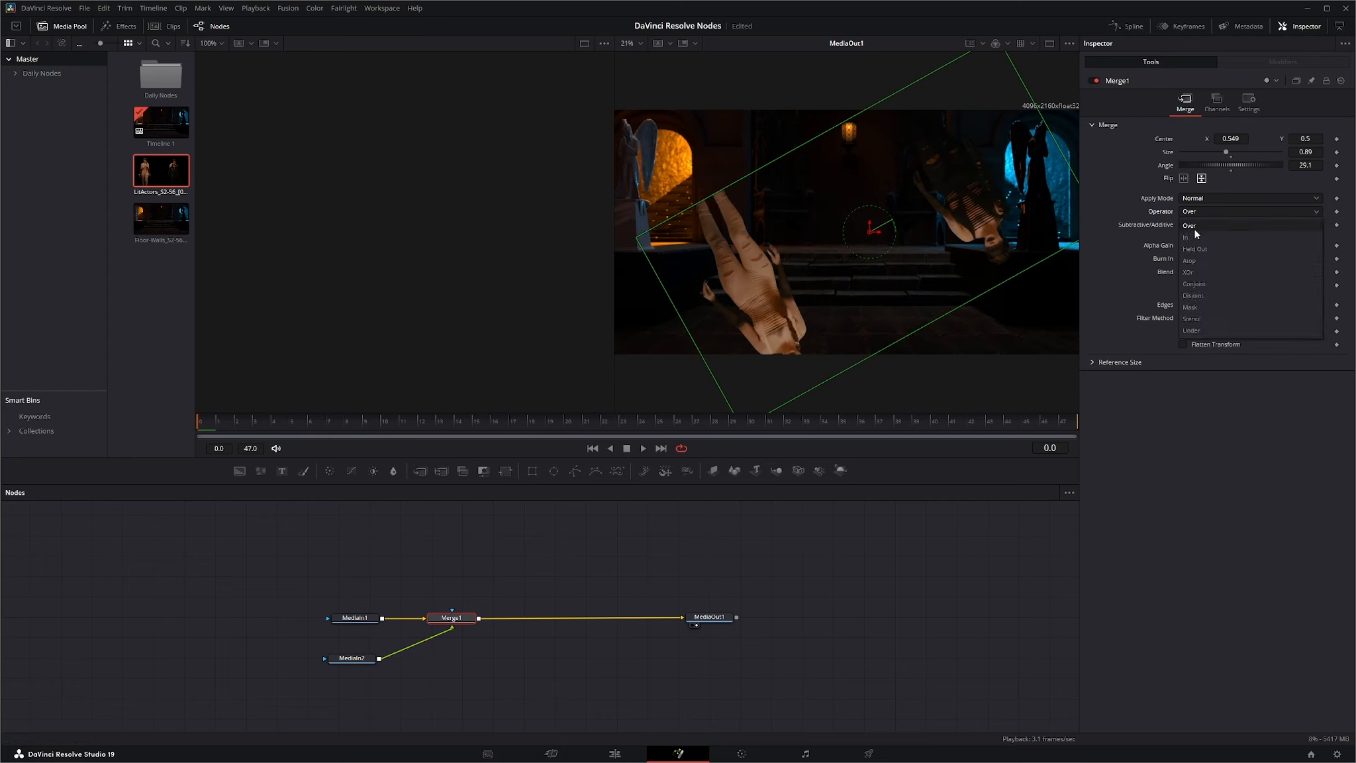
{"action": "left_click", "coordinate": [1196, 238]}
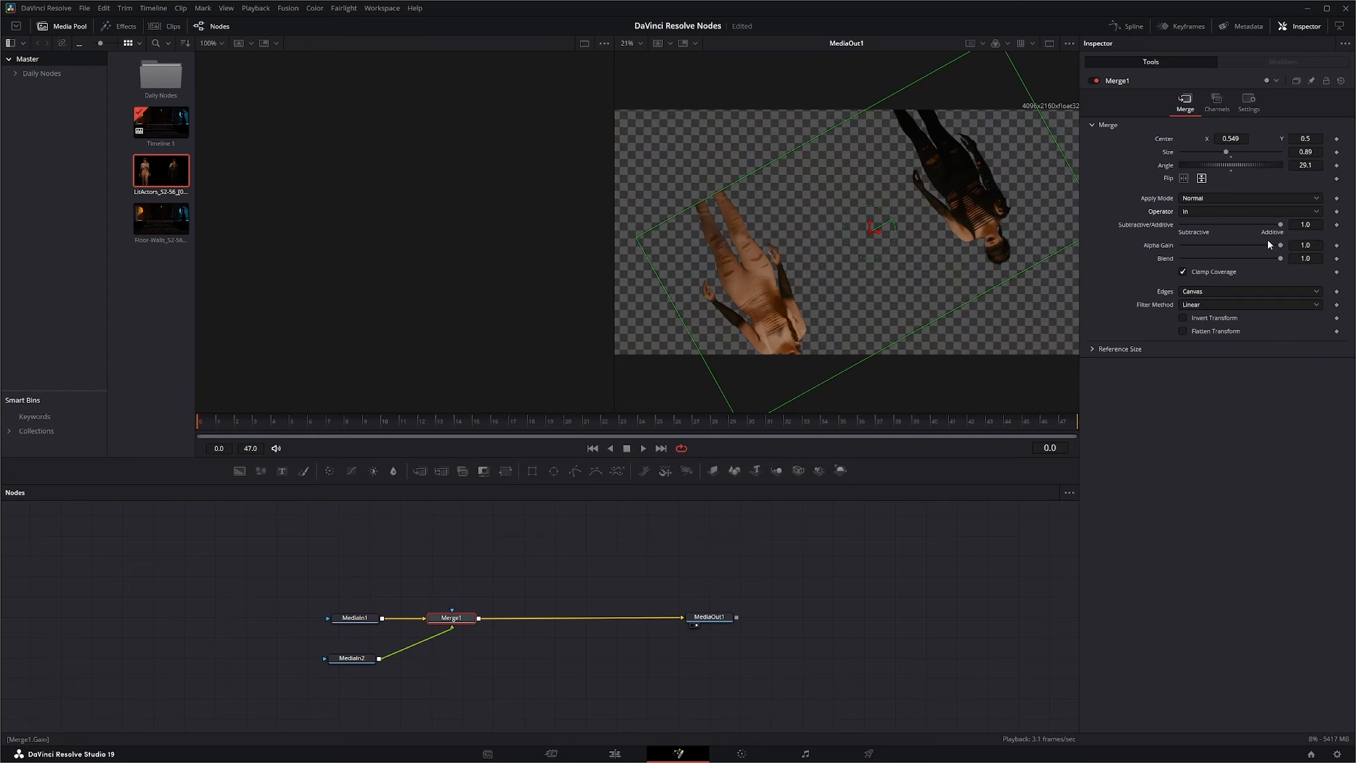
{"action": "left_click", "coordinate": [1199, 211]}
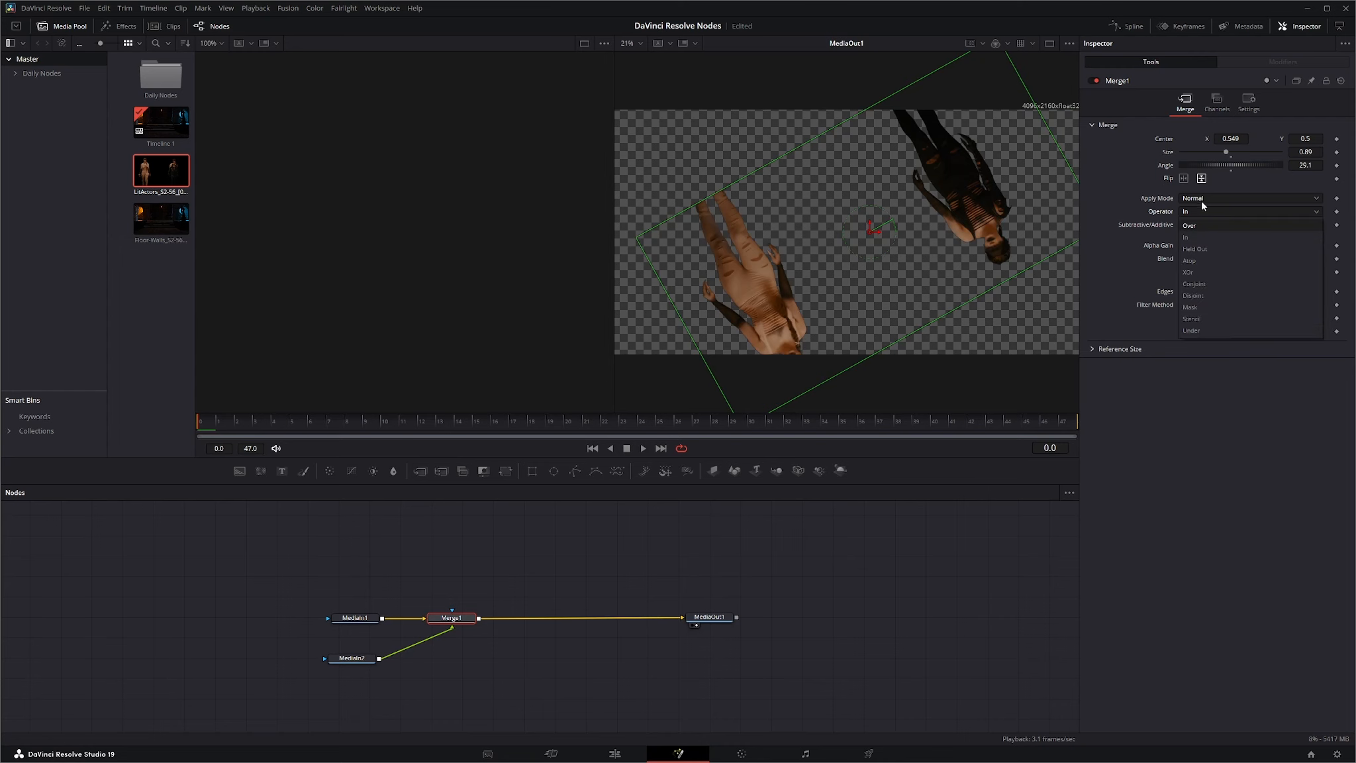
{"action": "left_click", "coordinate": [1196, 226]}
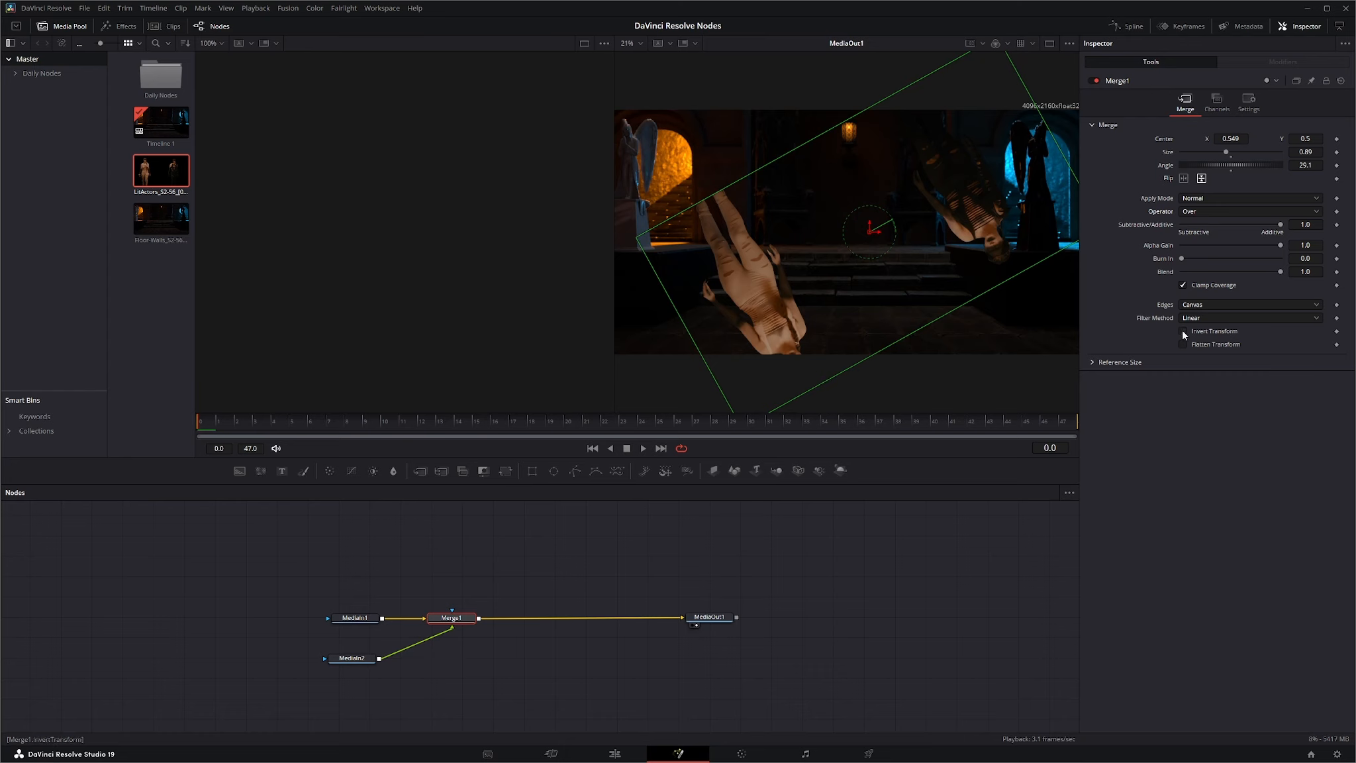
Switch Merge1's Invert Transform and Flatten Transform options on and off again, one after the other.
{"action": "left_click", "coordinate": [1183, 330]}
{"action": "left_click", "coordinate": [1183, 331]}
{"action": "left_click", "coordinate": [1182, 344]}
{"action": "left_click", "coordinate": [1183, 345]}
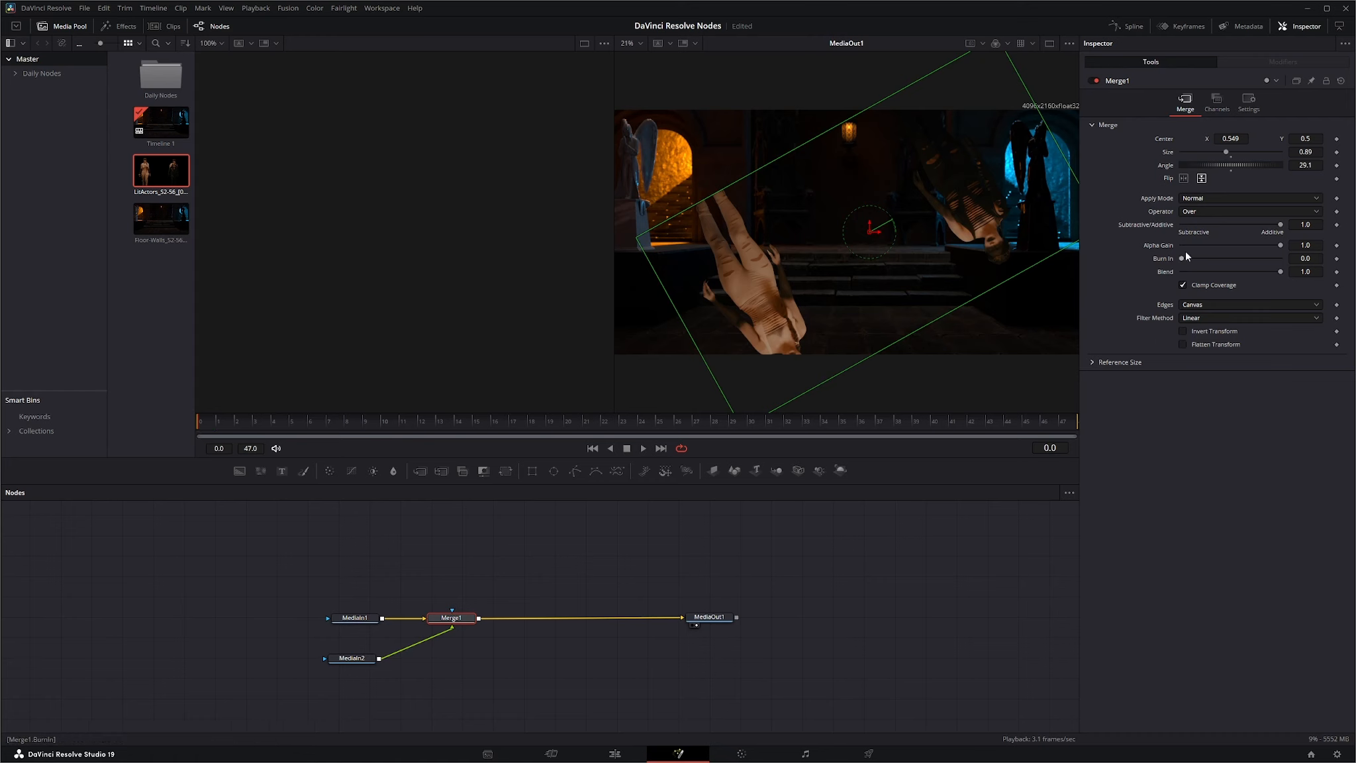
Reset Merge1's center, size and angle to their defaults and turn off the vertical flip.
{"action": "double_click", "coordinate": [1166, 140]}
{"action": "double_click", "coordinate": [1166, 152]}
{"action": "double_click", "coordinate": [1165, 165]}
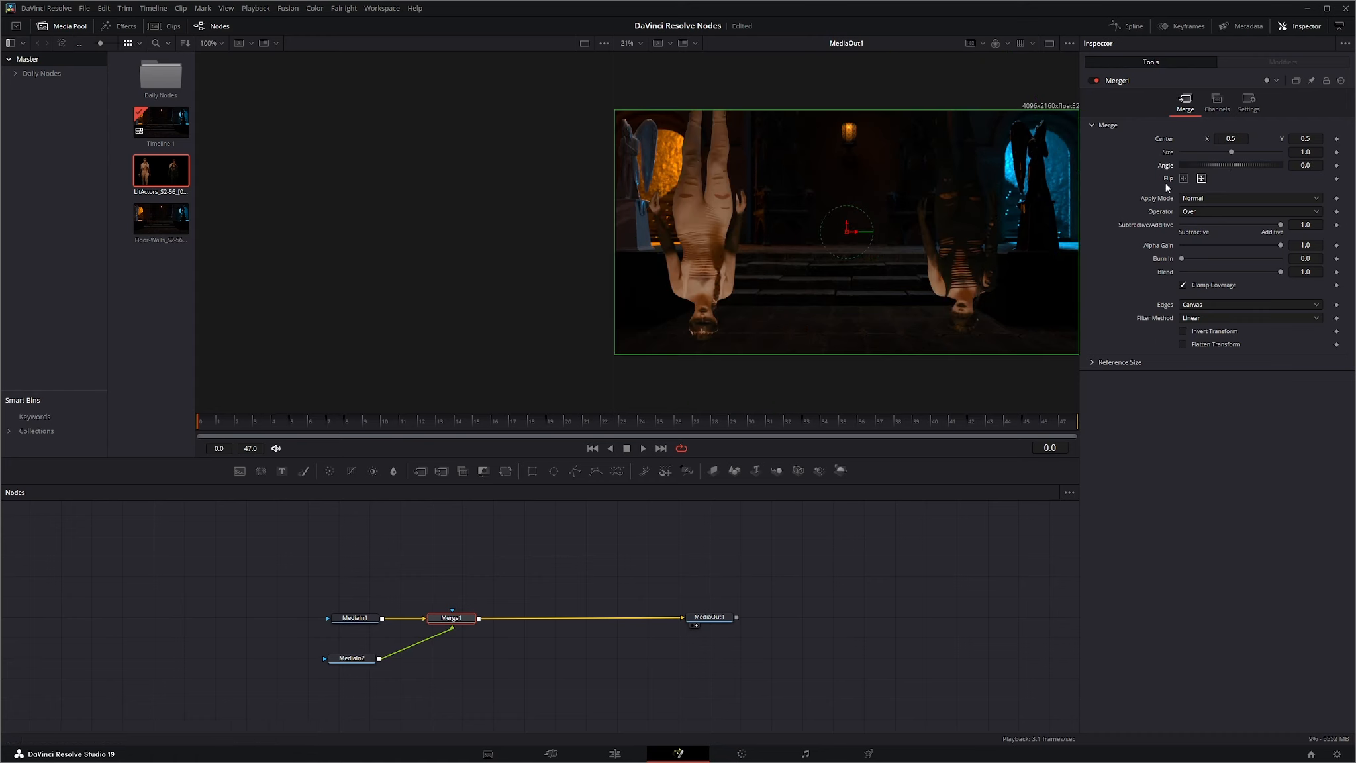
{"action": "left_click", "coordinate": [1199, 180]}
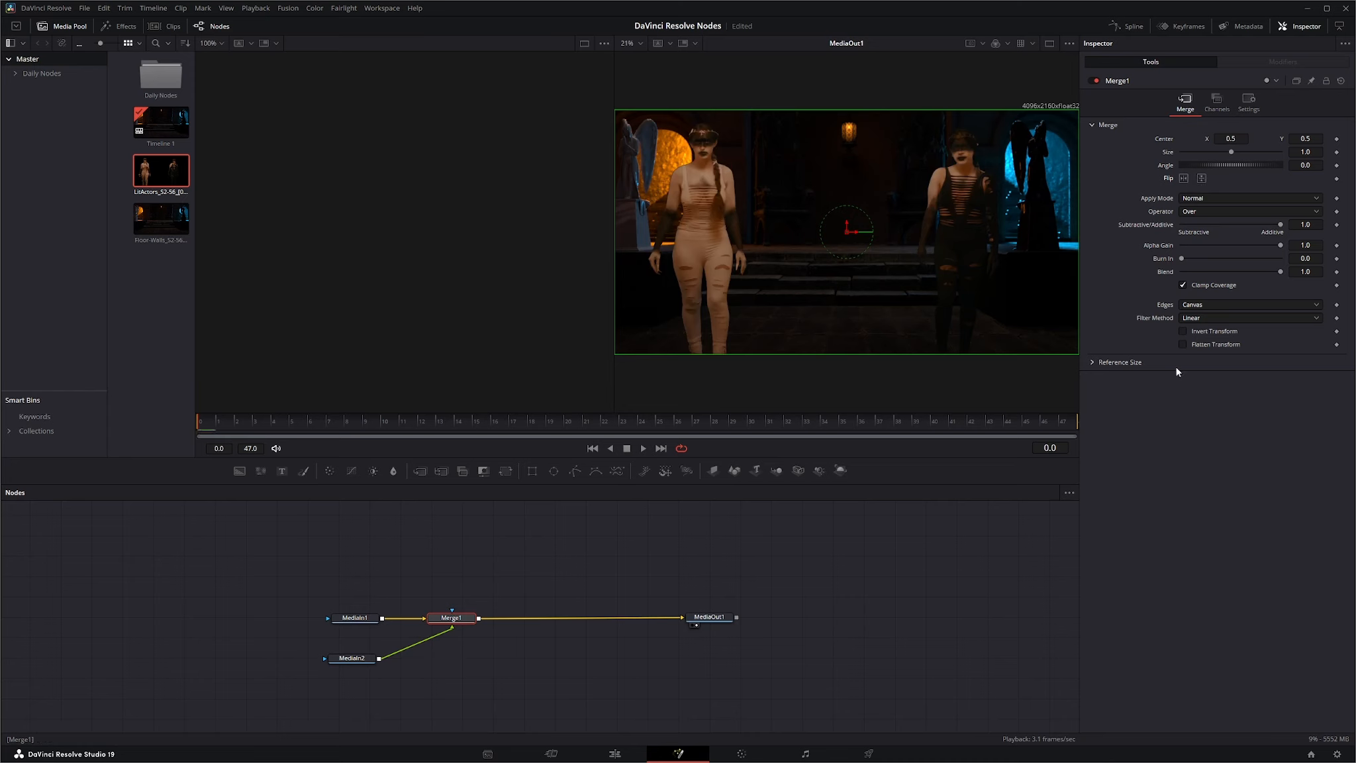
View Merge1's depth merge options and test its Blend, red channel processing and Motion Blur settings, restoring each one.
{"action": "left_click", "coordinate": [1217, 102]}
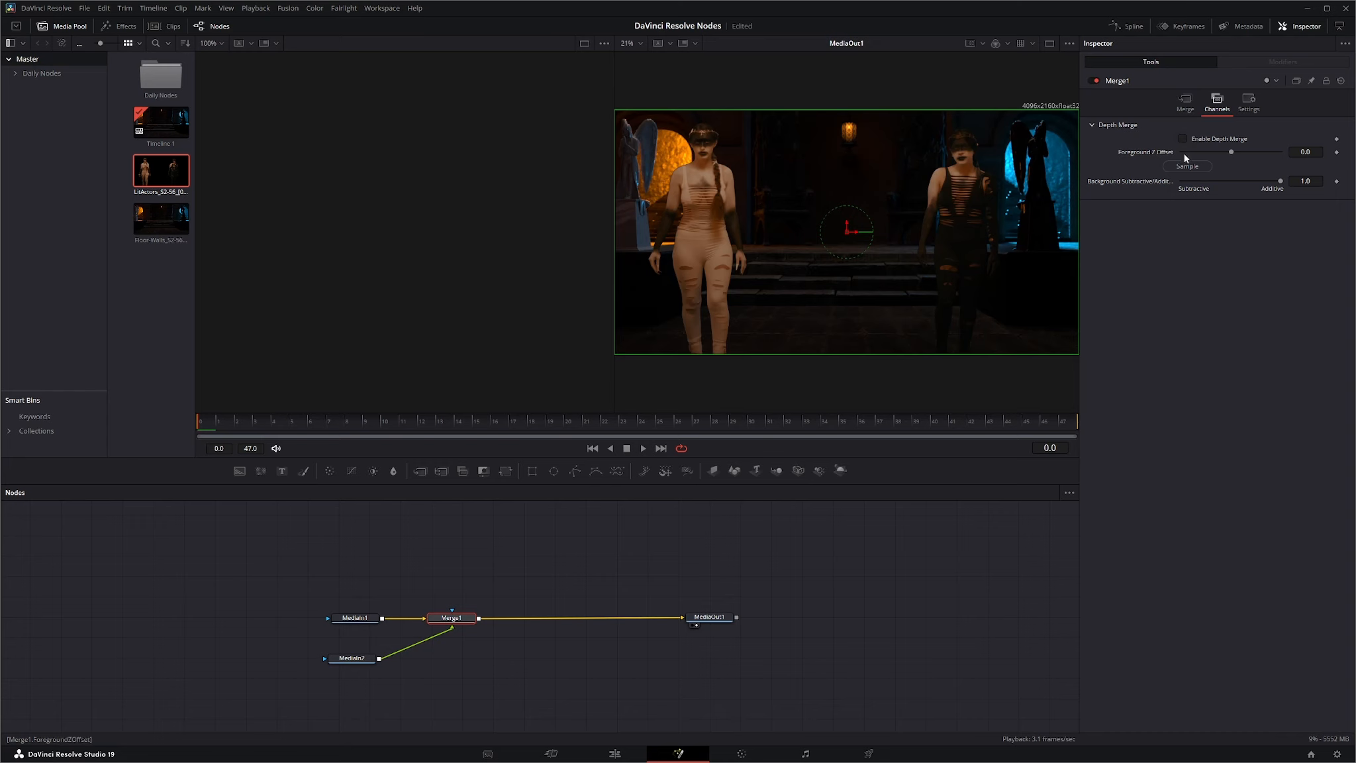
{"action": "left_click", "coordinate": [1249, 100]}
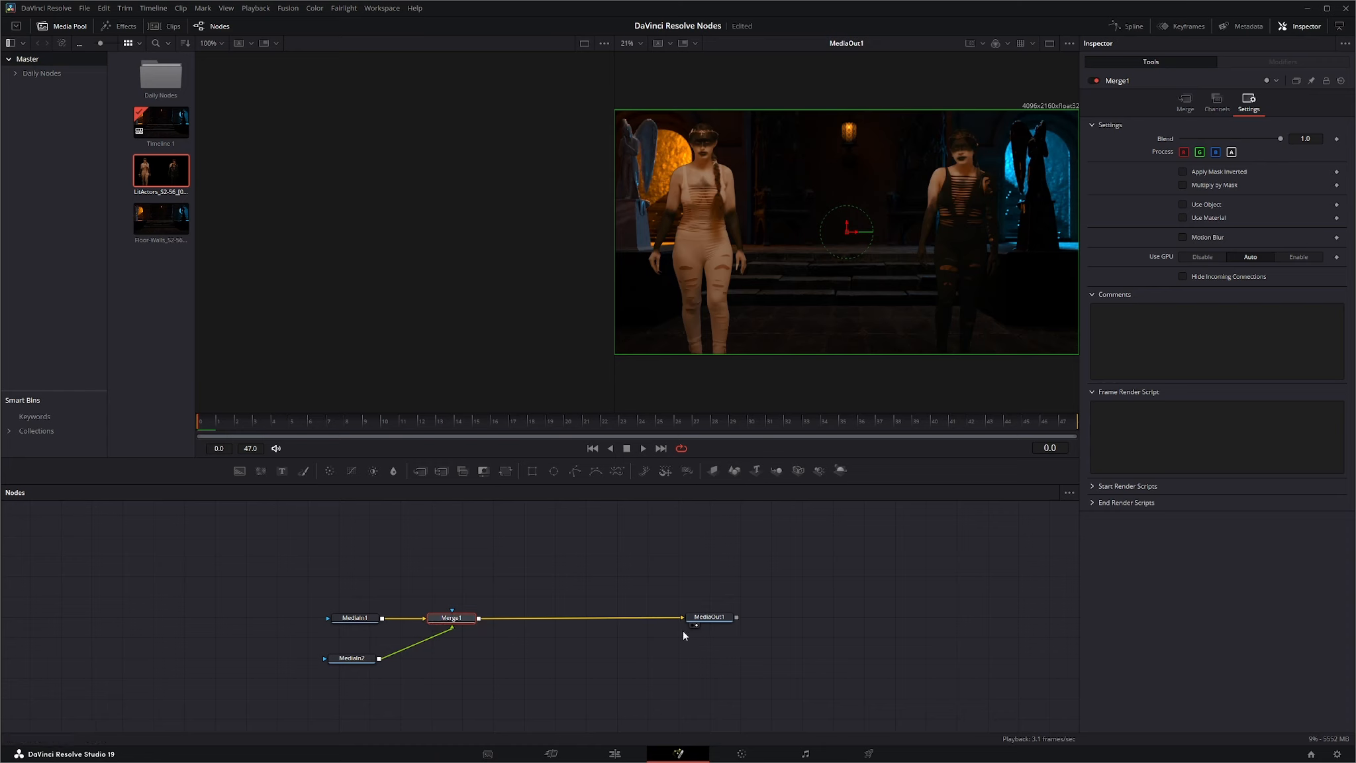
{"action": "left_click_drag", "start_coordinate": [1252, 144], "coordinate": [1314, 139]}
{"action": "left_click", "coordinate": [1185, 153]}
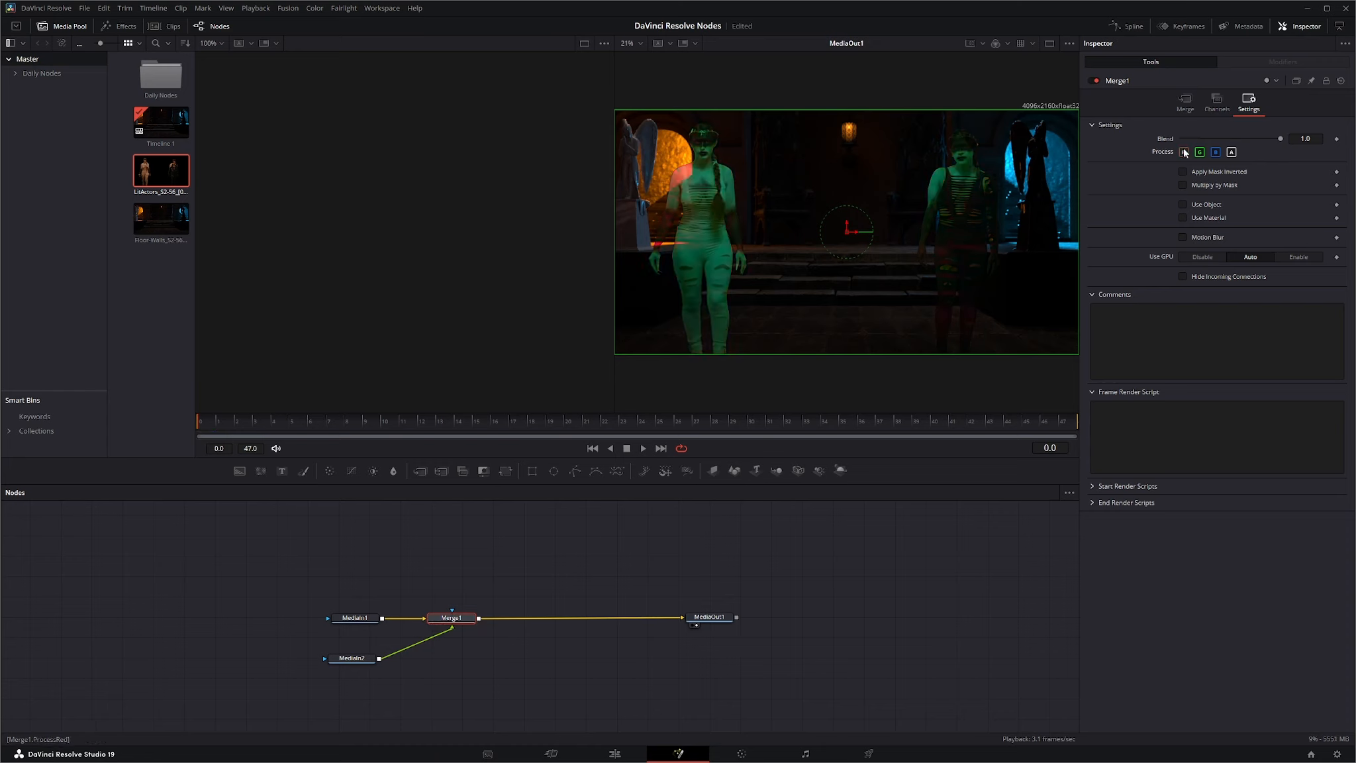
{"action": "left_click", "coordinate": [1185, 152]}
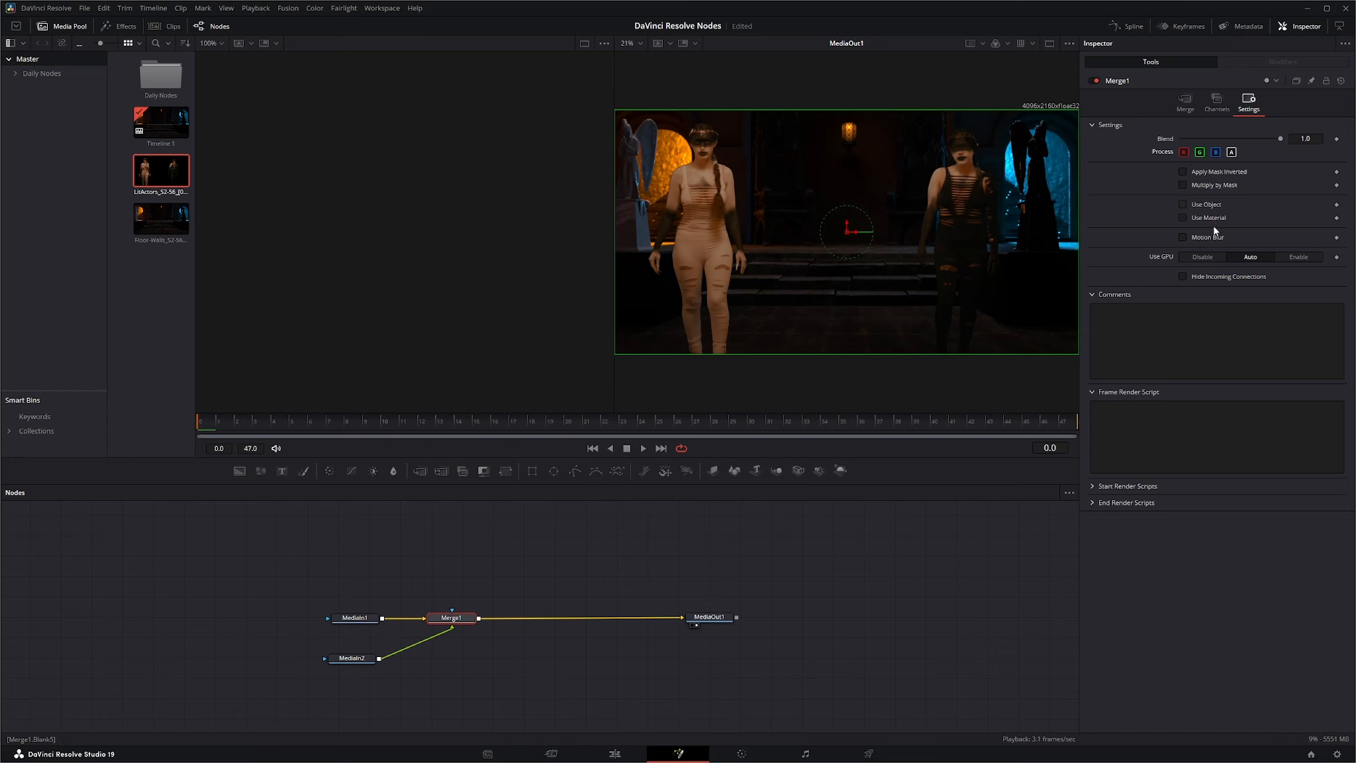
{"action": "left_click", "coordinate": [1183, 237]}
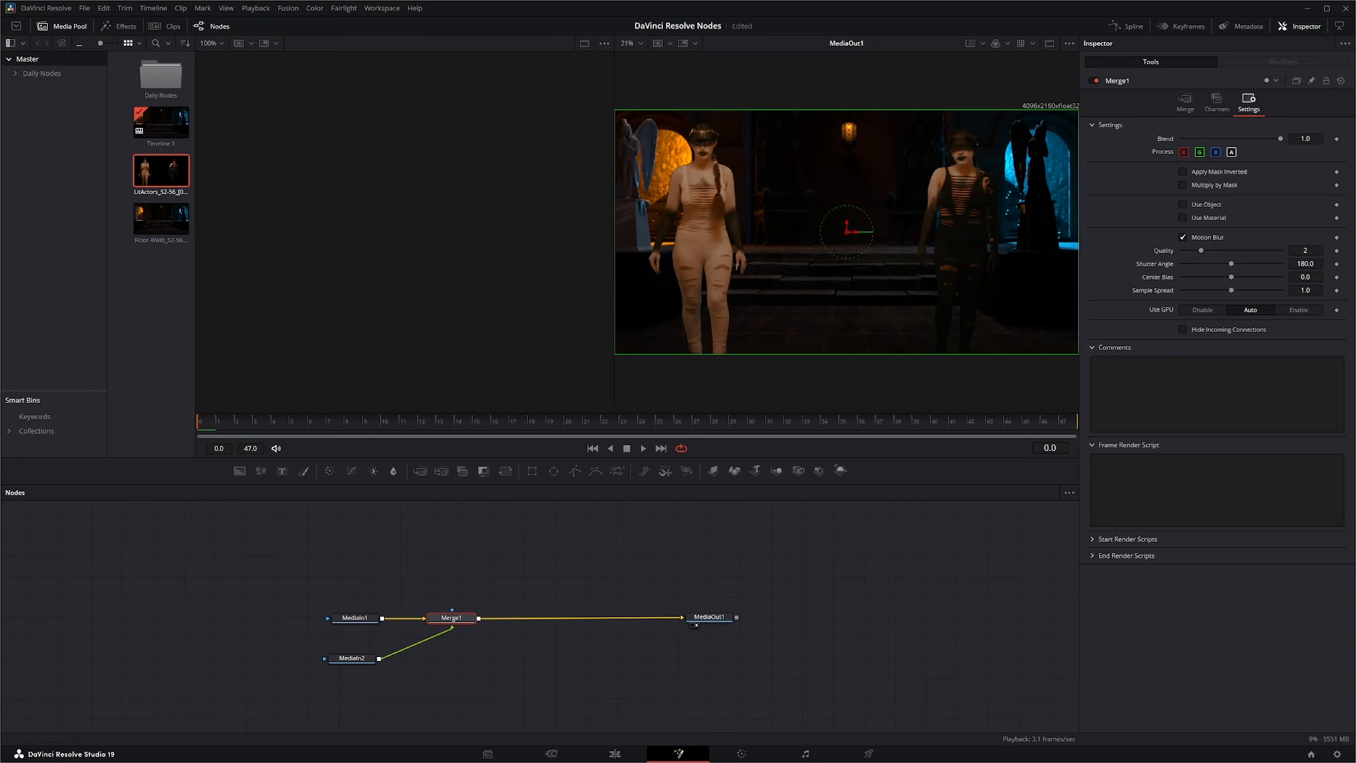
{"action": "left_click", "coordinate": [1185, 237]}
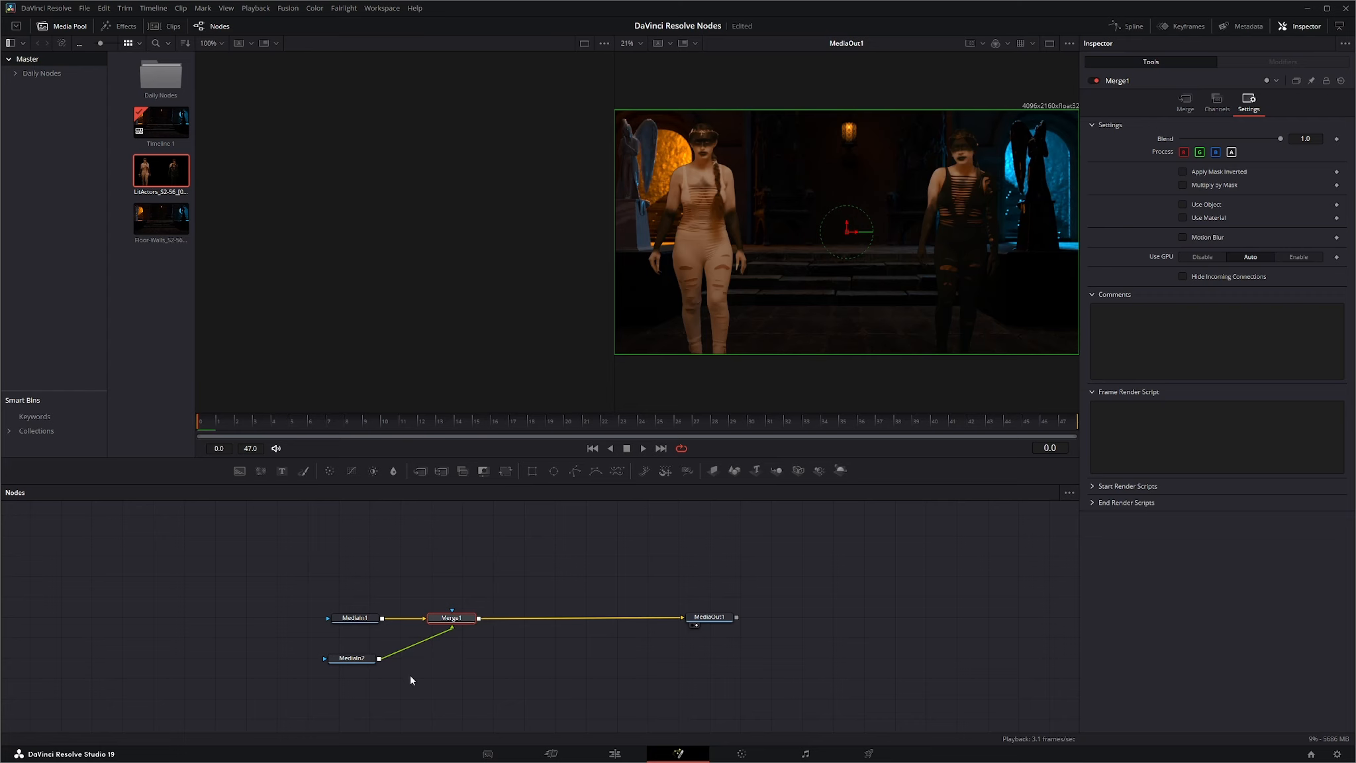
Import the WhiteWings_S2-56_[0601-0648].tif sequence, place it in the node graph below MediaIn2, and add a second Merge node.
{"action": "left_click_drag", "start_coordinate": [458, 617], "coordinate": [459, 617]}
{"action": "left_click_drag", "start_coordinate": [1086, 331], "coordinate": [155, 331]}
{"action": "left_click_drag", "start_coordinate": [162, 174], "coordinate": [353, 710]}
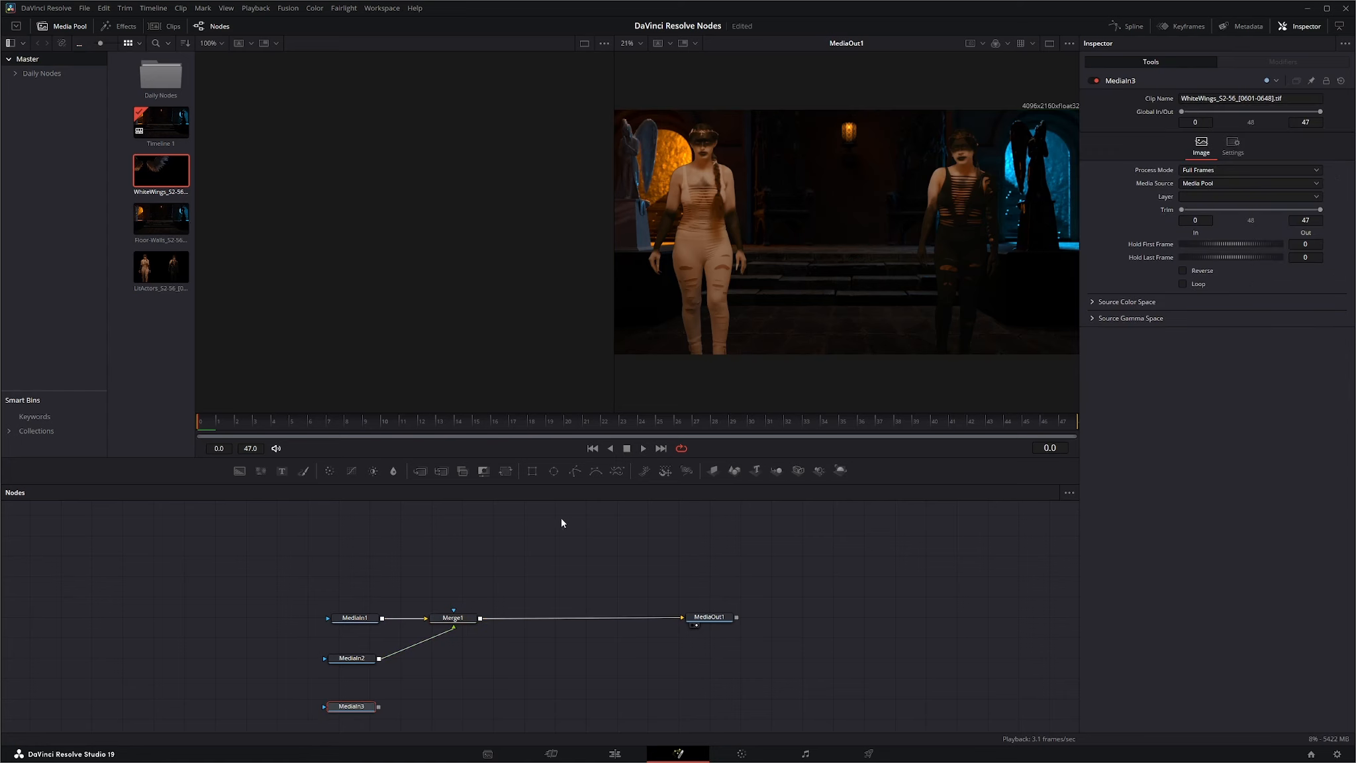
{"action": "left_click_drag", "start_coordinate": [422, 471], "coordinate": [468, 695]}
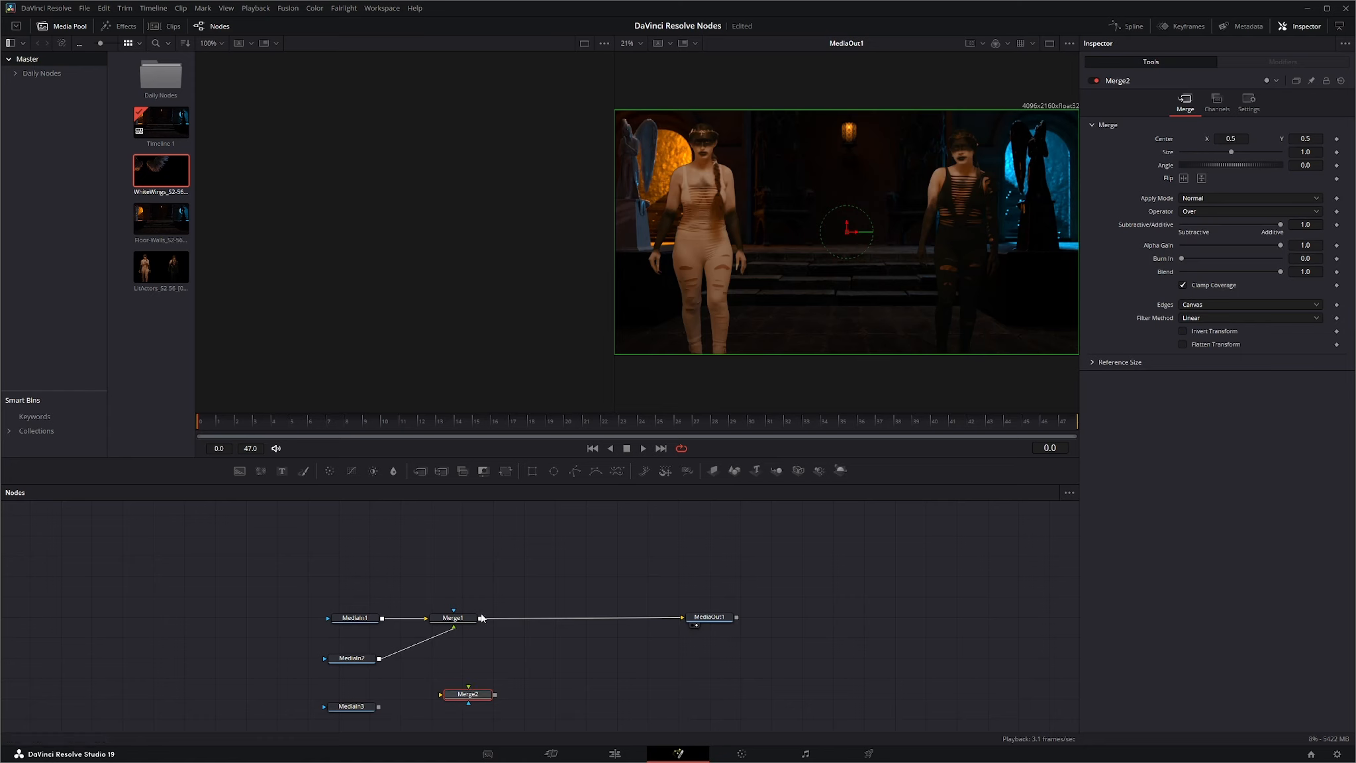
Wire Merge2 with Merge1 as background, MediaIn3 as foreground and its output into MediaOut1.
{"action": "left_click_drag", "start_coordinate": [480, 617], "coordinate": [484, 698]}
{"action": "left_click_drag", "start_coordinate": [378, 707], "coordinate": [682, 617]}
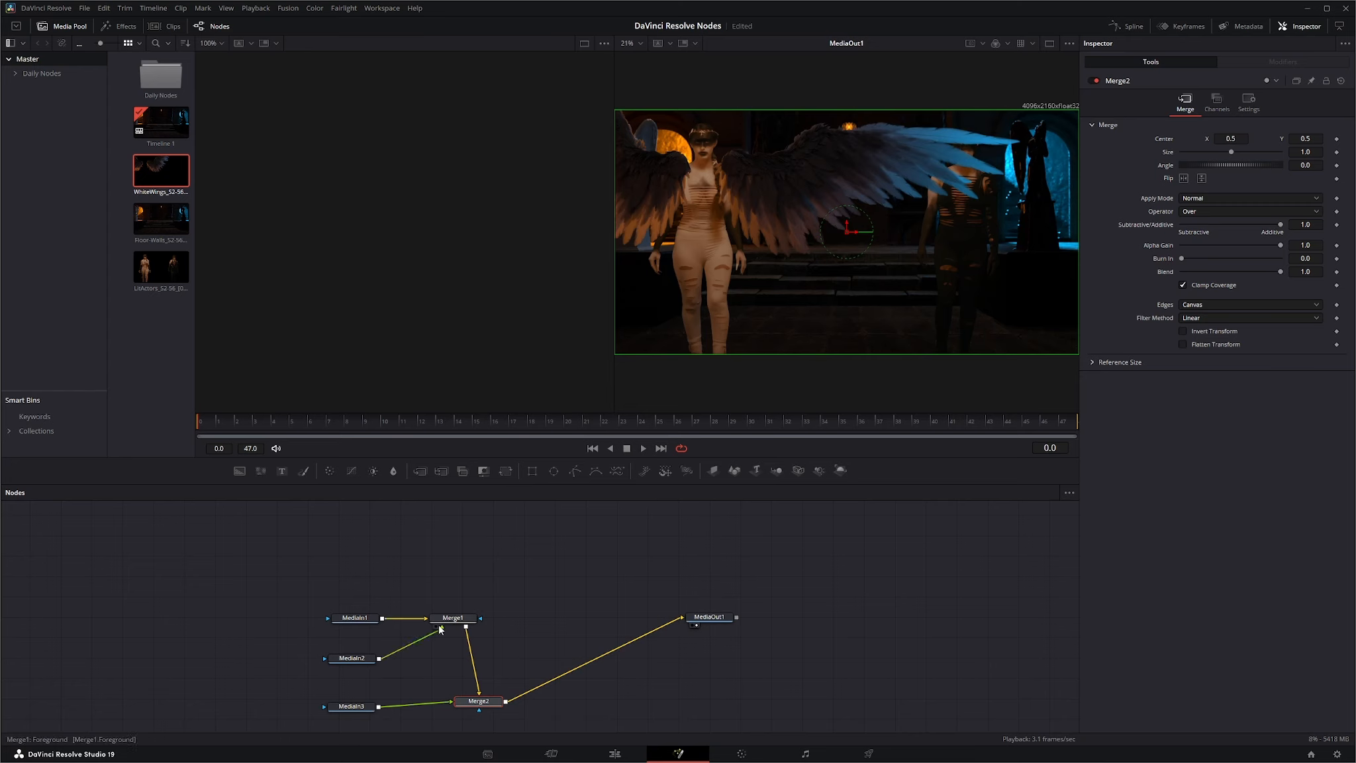
Swap the foreground connections so MediaIn3 feeds Merge1 and MediaIn2 feeds Merge2, and rearrange the nodes to match.
{"action": "mouse_move", "coordinate": [443, 630]}
{"action": "left_mouse_down"}
{"action": "mouse_move", "coordinate": [453, 703]}
{"action": "mouse_move", "coordinate": [431, 633]}
{"action": "mouse_move", "coordinate": [443, 626]}
{"action": "left_mouse_up"}
{"action": "mouse_move", "coordinate": [365, 713]}
{"action": "left_mouse_down"}
{"action": "mouse_move", "coordinate": [363, 653]}
{"action": "mouse_move", "coordinate": [359, 708]}
{"action": "left_mouse_up"}
{"action": "left_click_drag", "start_coordinate": [358, 642], "coordinate": [365, 668]}
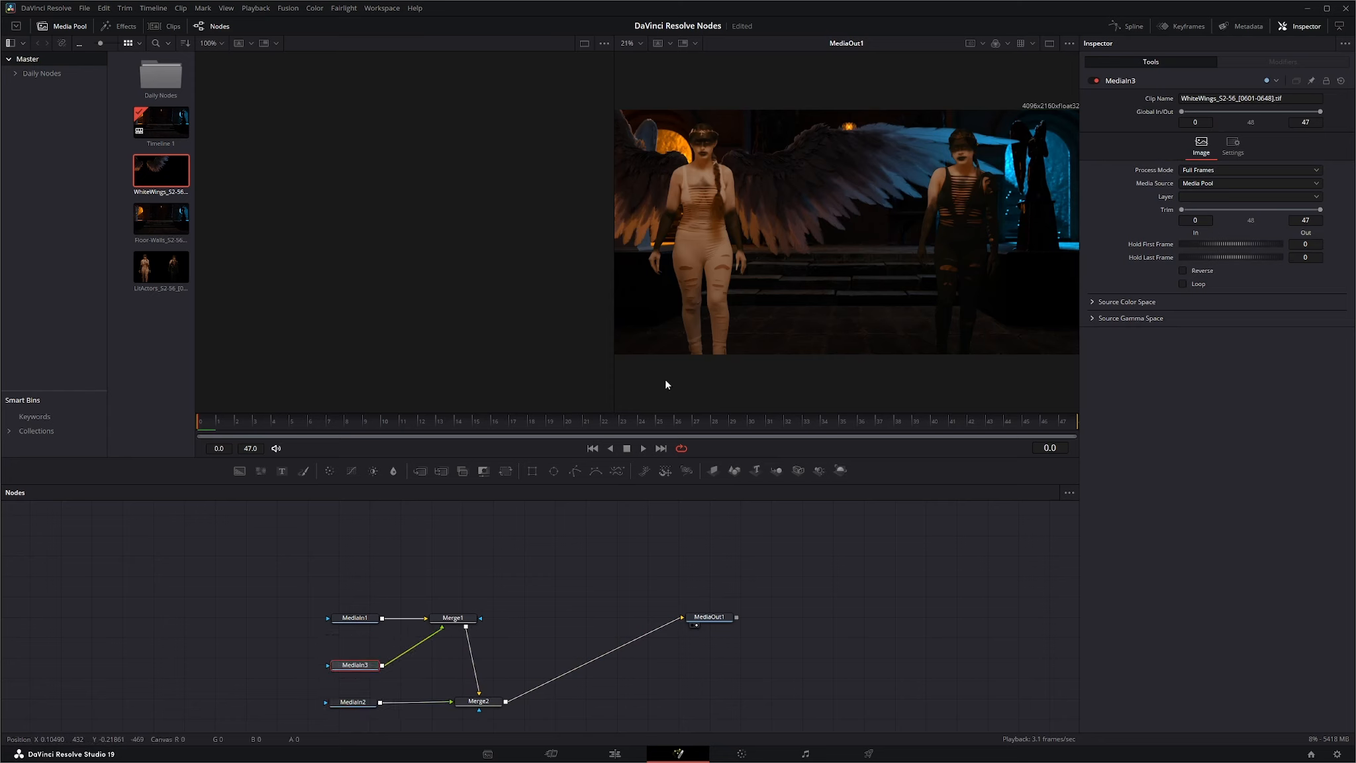
{"action": "left_click_drag", "start_coordinate": [463, 614], "coordinate": [485, 616]}
{"action": "left_click_drag", "start_coordinate": [492, 710], "coordinate": [498, 703]}
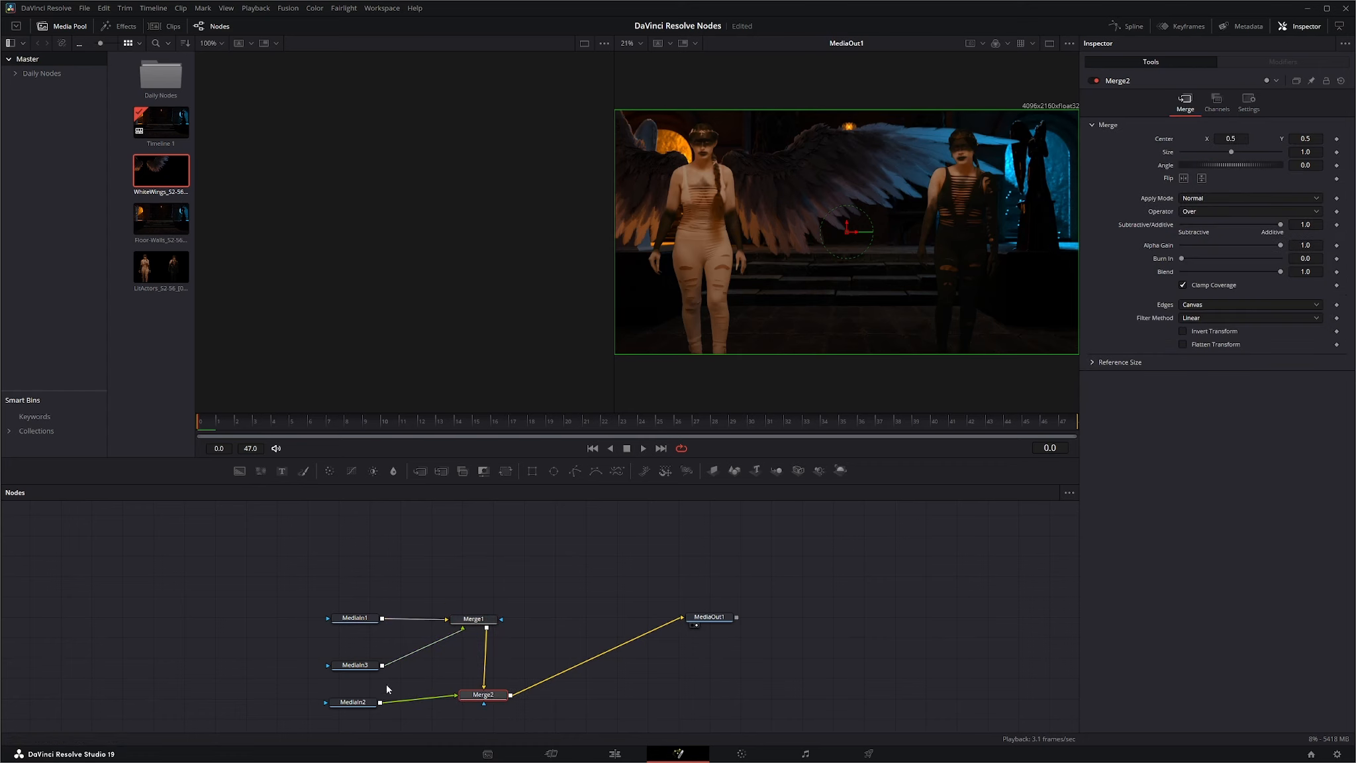
Move the three MediaIn nodes farther from the merges and add an unconnected MultiMerge node above Merge1.
{"action": "left_click_drag", "start_coordinate": [365, 666], "coordinate": [326, 665]}
{"action": "left_click_drag", "start_coordinate": [365, 620], "coordinate": [321, 618]}
{"action": "left_click_drag", "start_coordinate": [359, 704], "coordinate": [321, 703]}
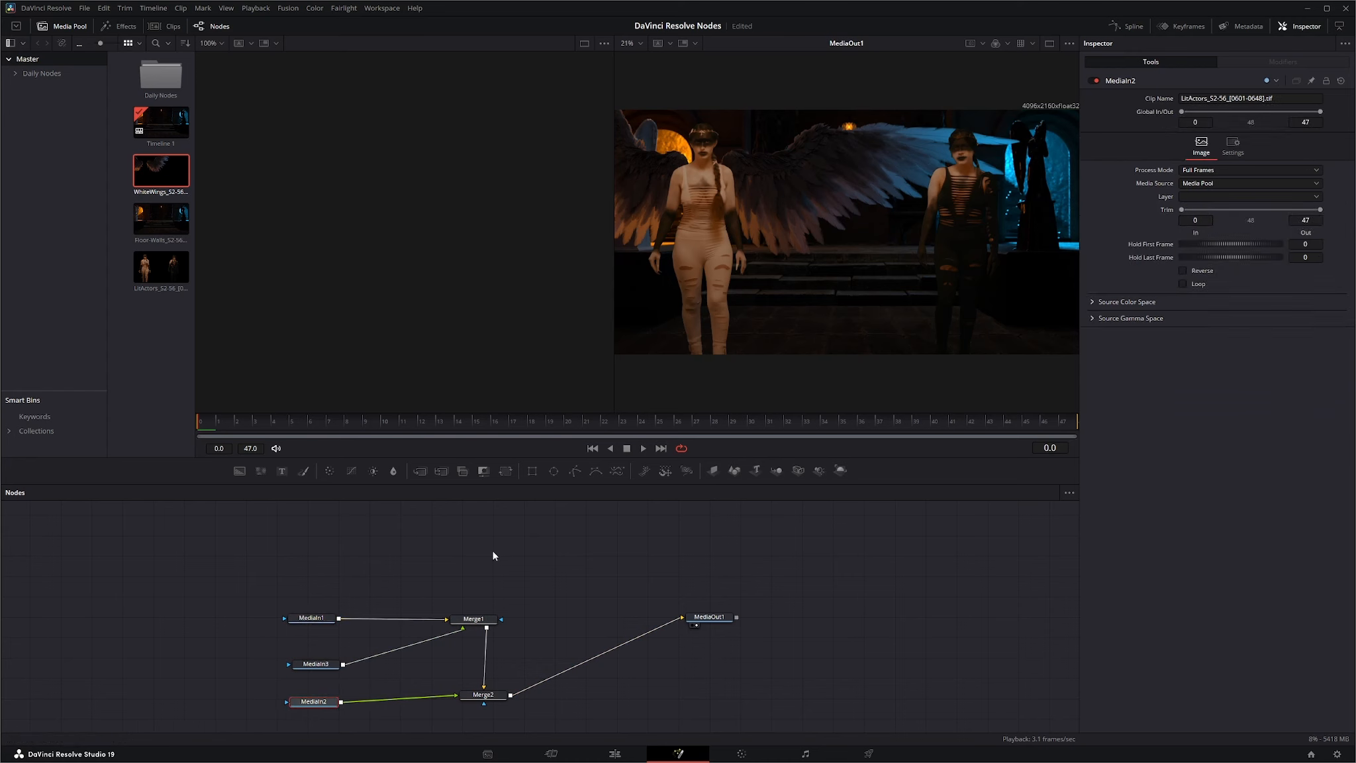
{"action": "left_click", "coordinate": [471, 725]}
{"action": "left_click_drag", "start_coordinate": [439, 474], "coordinate": [499, 549]}
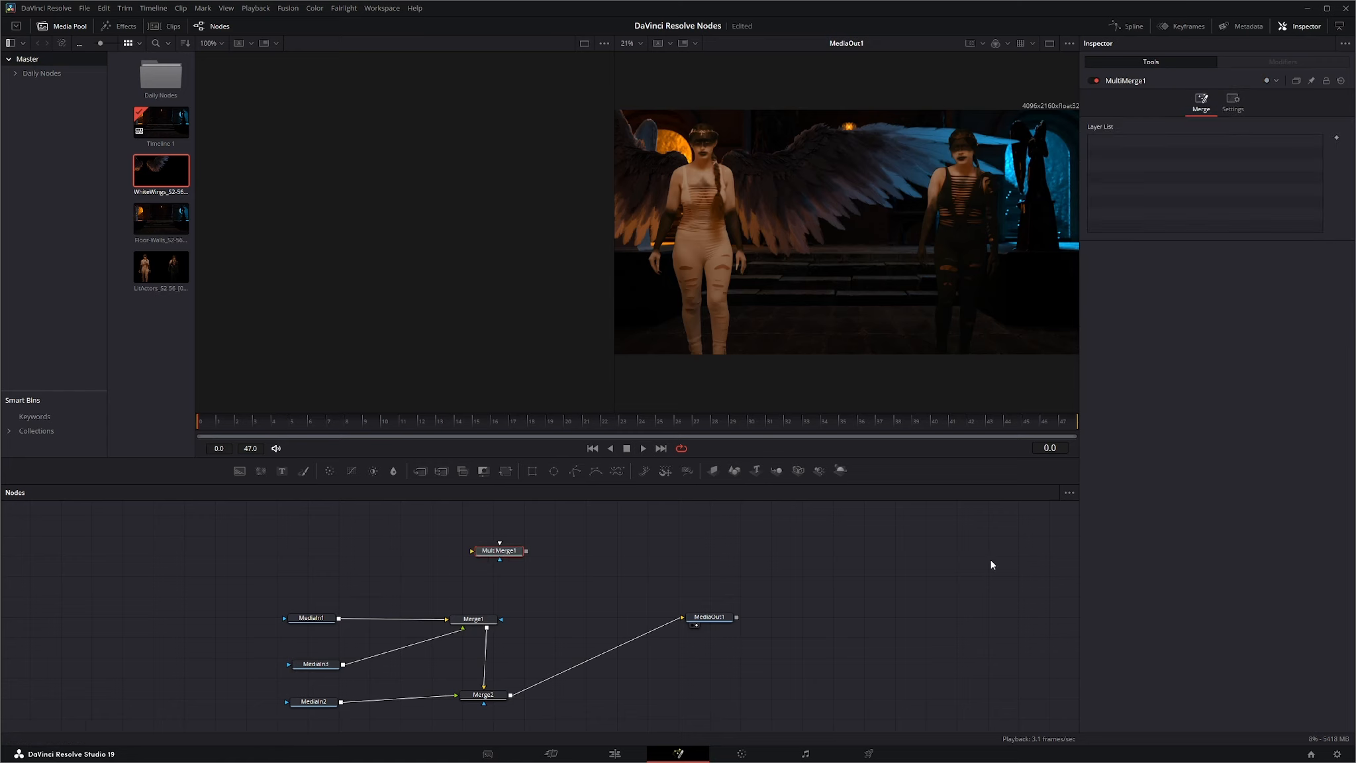
Search the tool list for "mult" to locate MultiMerge, and close the list without adding a node.
{"action": "key", "text": "shift+space"}
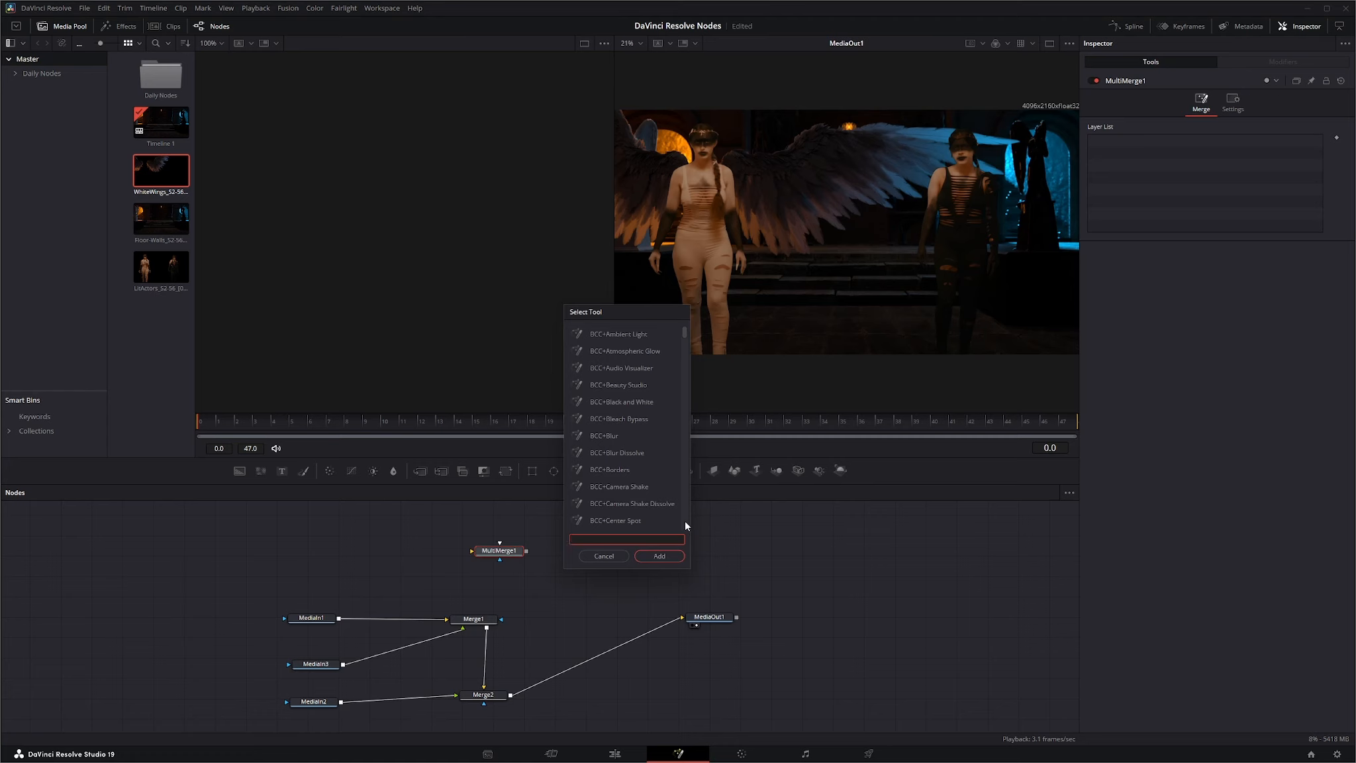
{"action": "type", "text": "mult"}
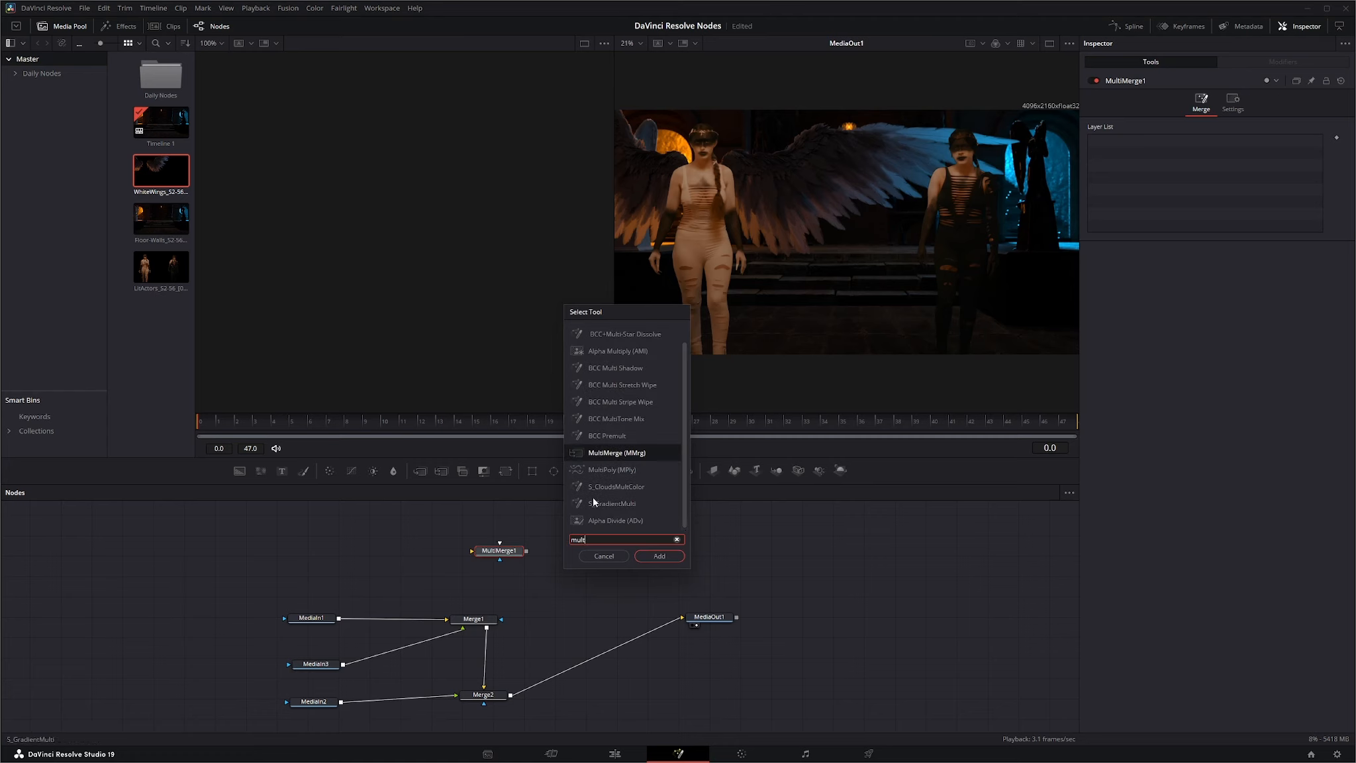
{"action": "left_click", "coordinate": [603, 556]}
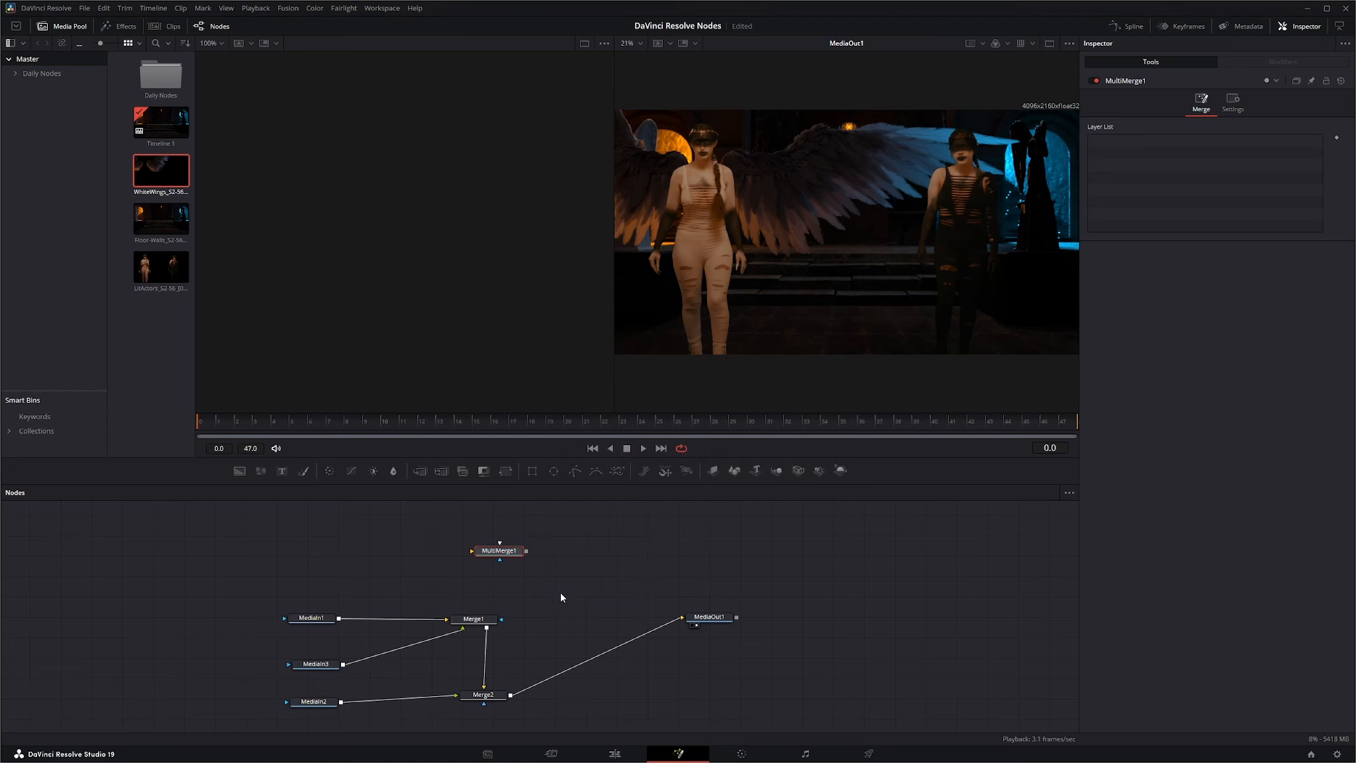
Wire MediaIn1 into MultiMerge1 as background and its output into MediaOut1, repositioning these nodes and Merge1 to suit.
{"action": "left_click_drag", "start_coordinate": [504, 554], "coordinate": [486, 566]}
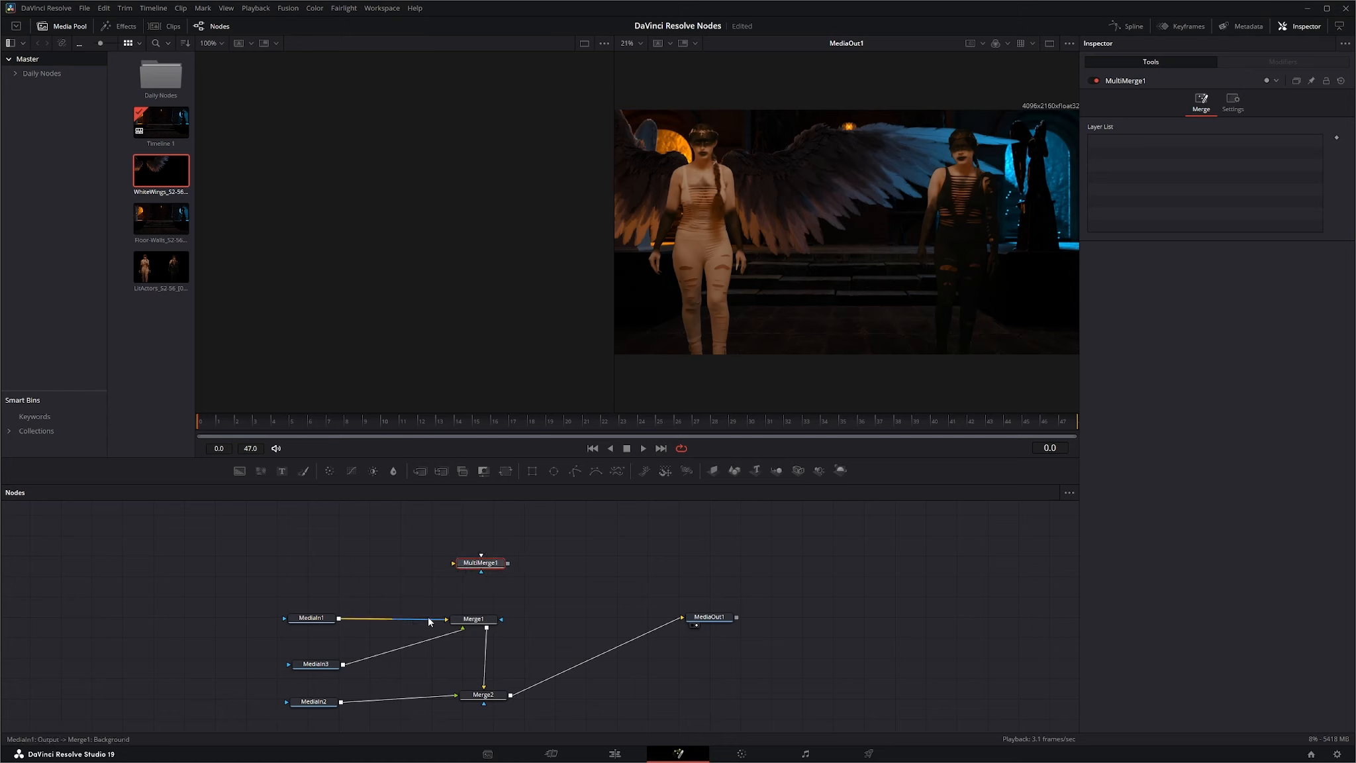
{"action": "left_click_drag", "start_coordinate": [445, 622], "coordinate": [715, 581]}
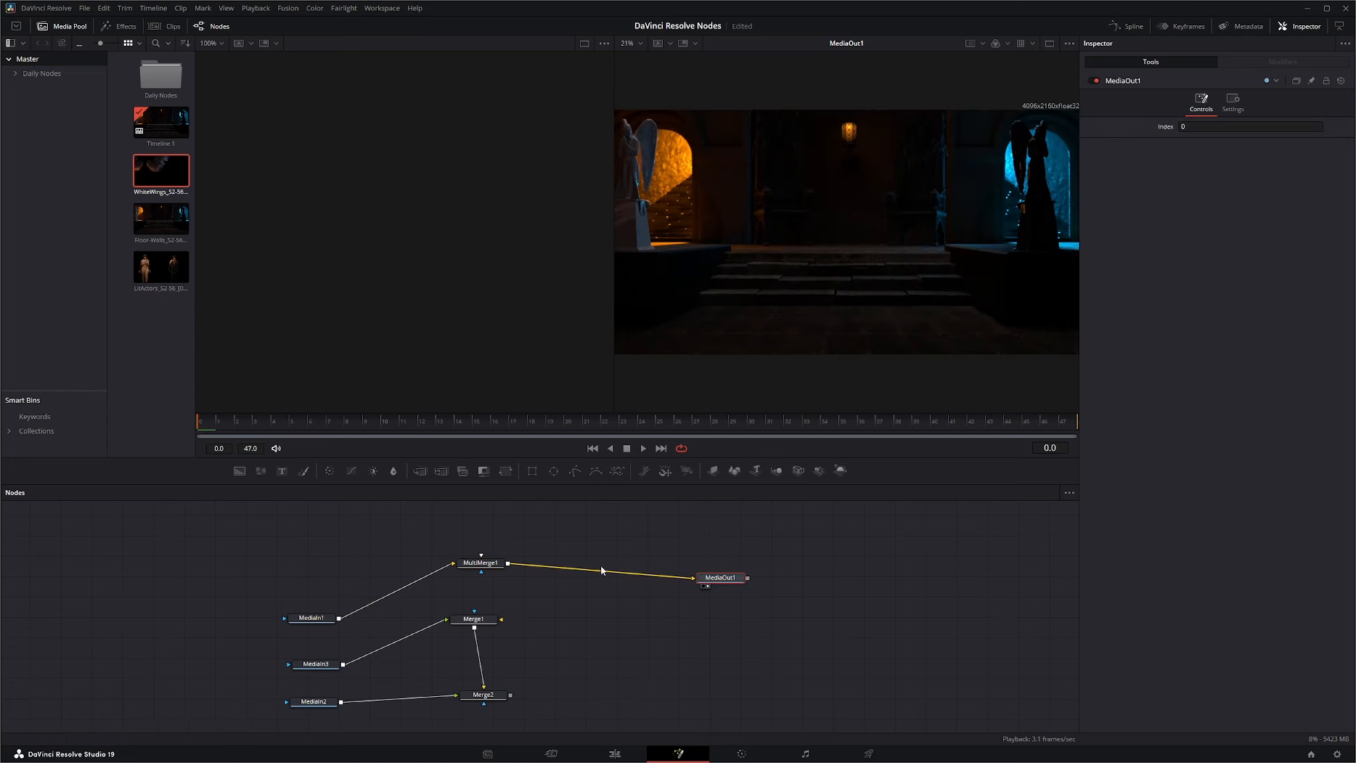
{"action": "left_click_drag", "start_coordinate": [475, 629], "coordinate": [486, 669]}
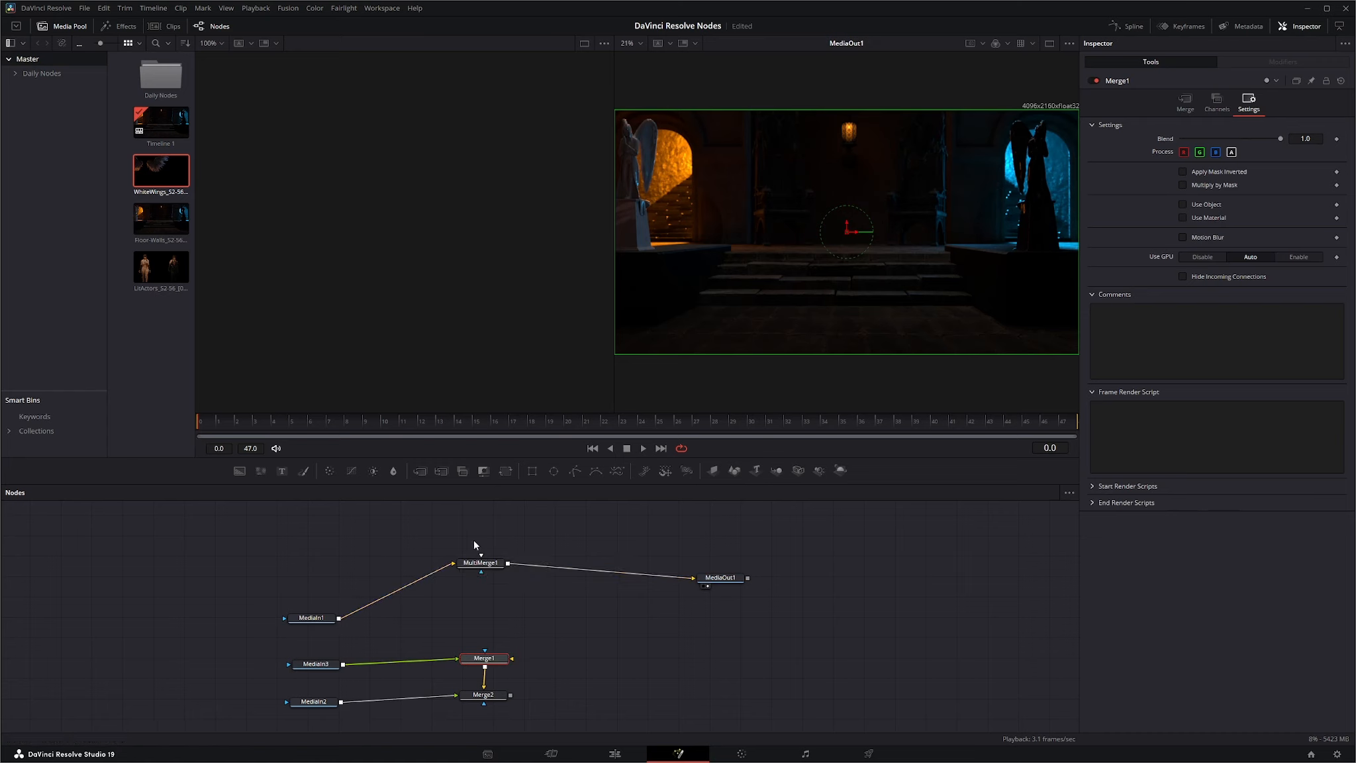
{"action": "left_click_drag", "start_coordinate": [323, 618], "coordinate": [320, 575]}
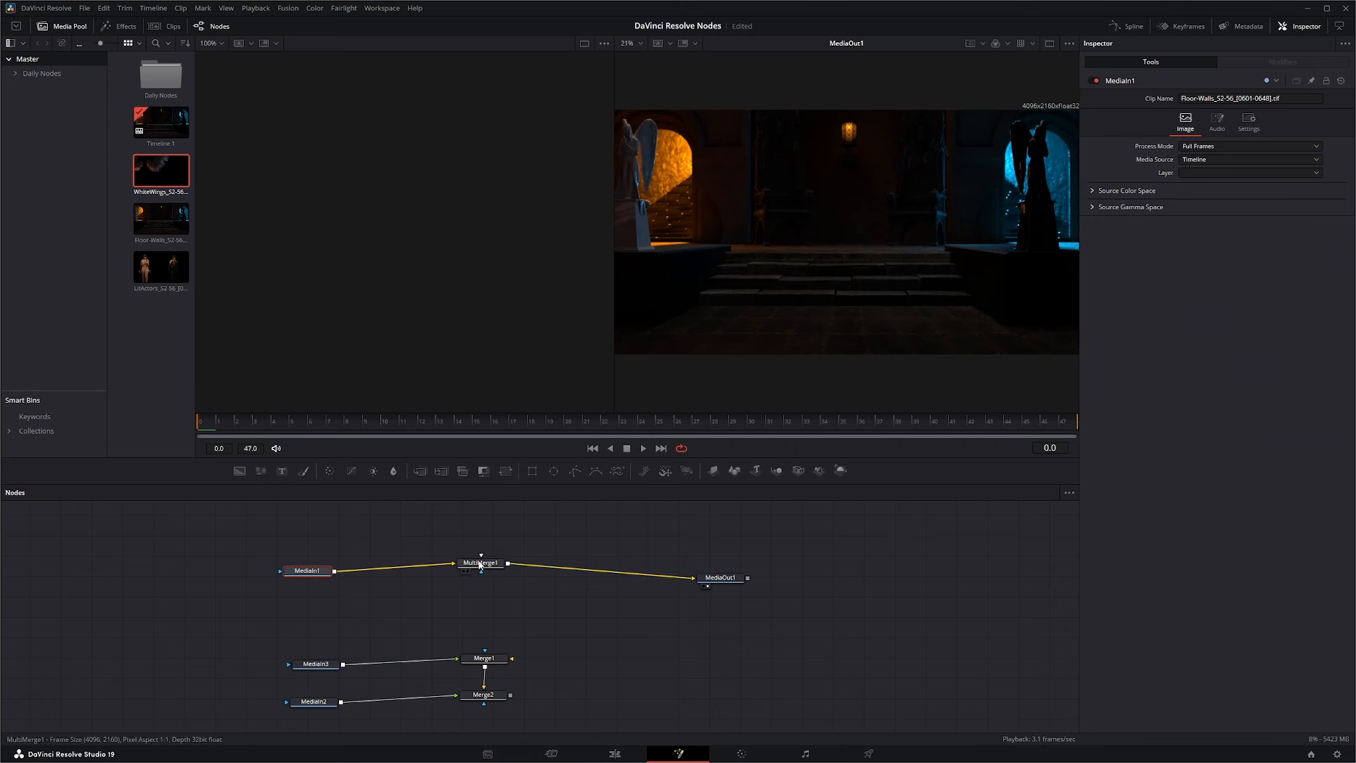
Connect MediaIn3 and MediaIn2 to MultiMerge1 as foreground layers, and delete Merge1 and Merge2.
{"action": "left_click_drag", "start_coordinate": [343, 663], "coordinate": [479, 568]}
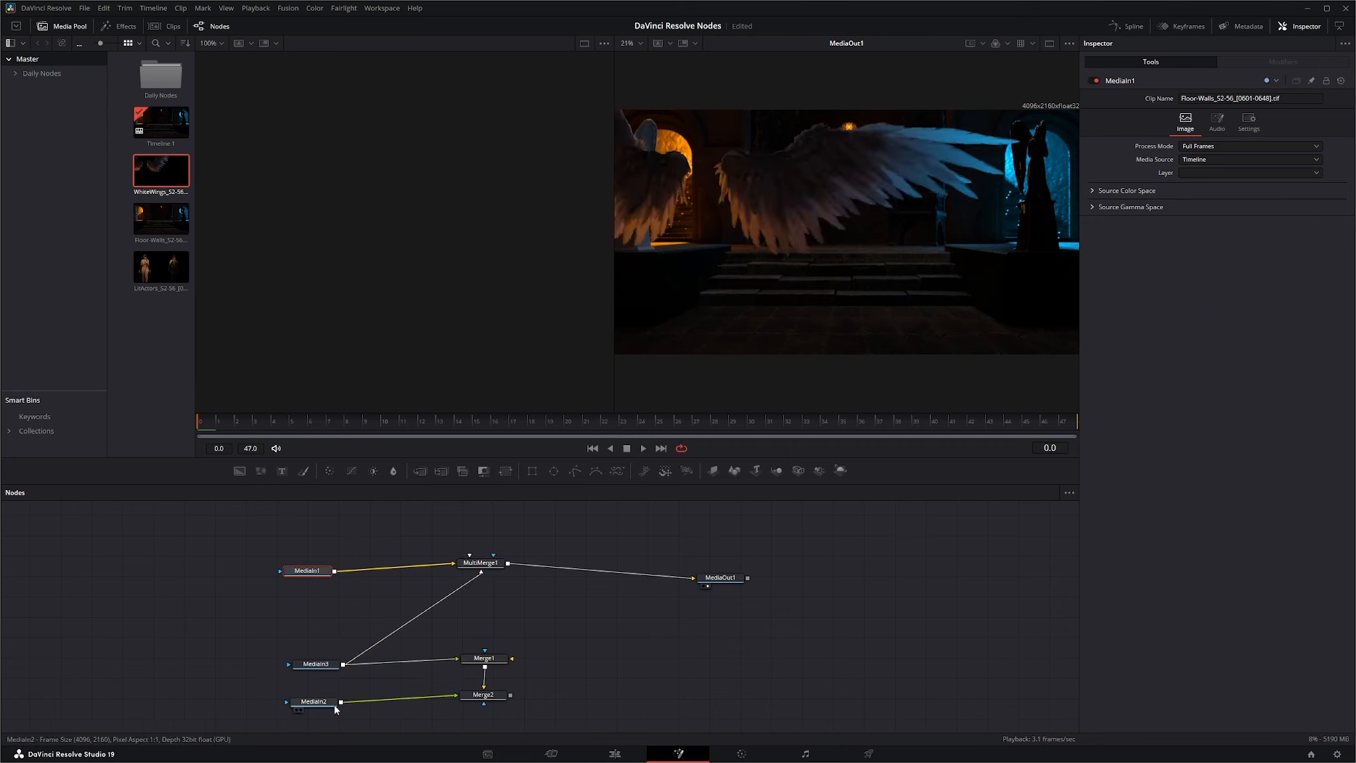
{"action": "left_click_drag", "start_coordinate": [341, 701], "coordinate": [491, 568]}
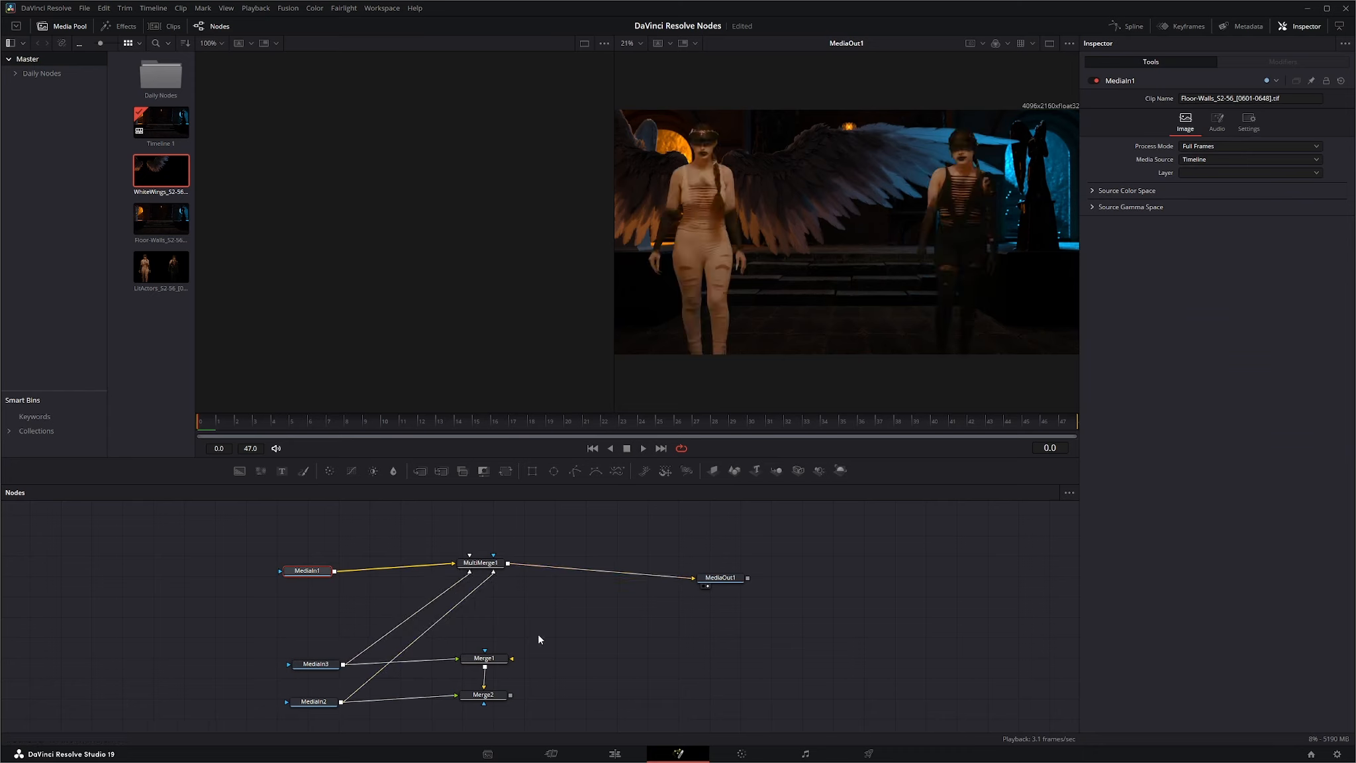
{"action": "left_click_drag", "start_coordinate": [539, 633], "coordinate": [481, 713]}
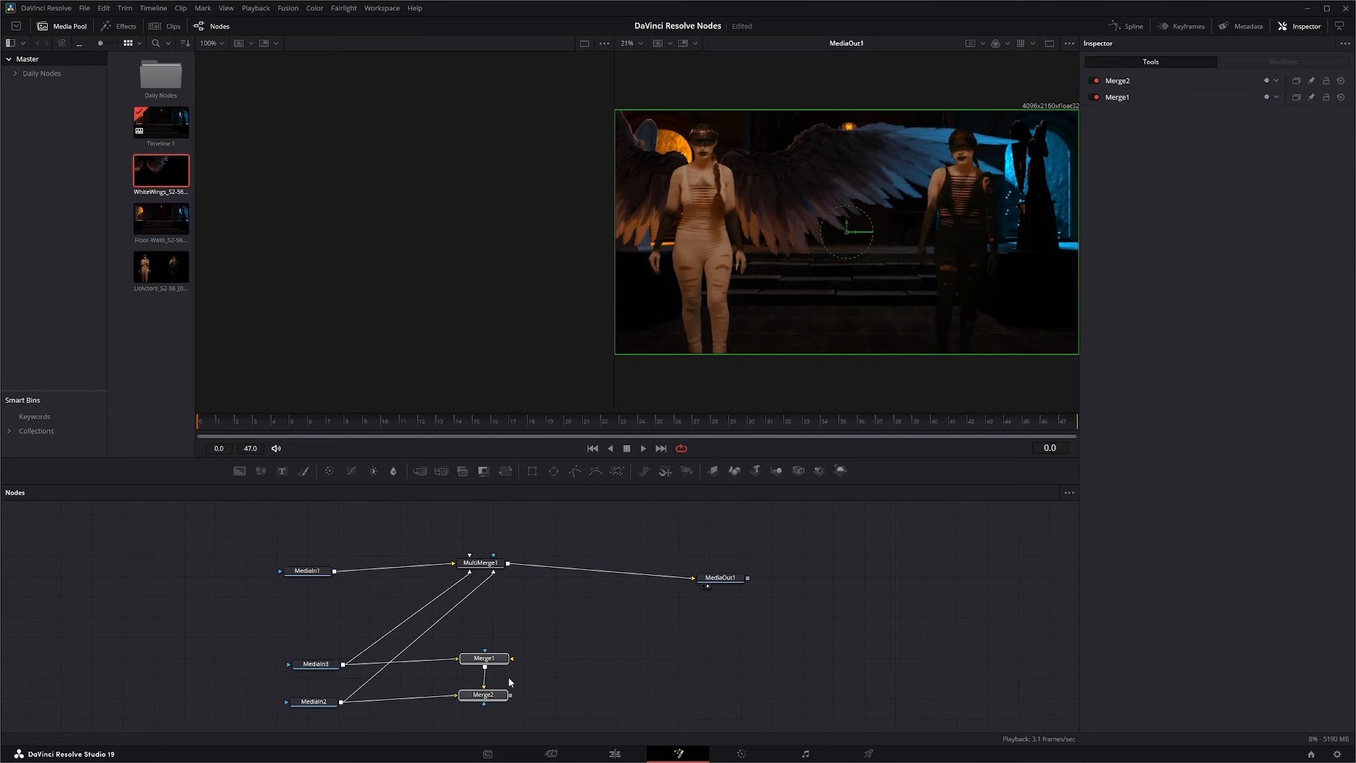
{"action": "key", "text": "Delete"}
Align MultiMerge1 with MediaIn1 and view the individual settings of its MediaIn2 and MediaIn3 layers.
{"action": "left_click", "coordinate": [485, 569]}
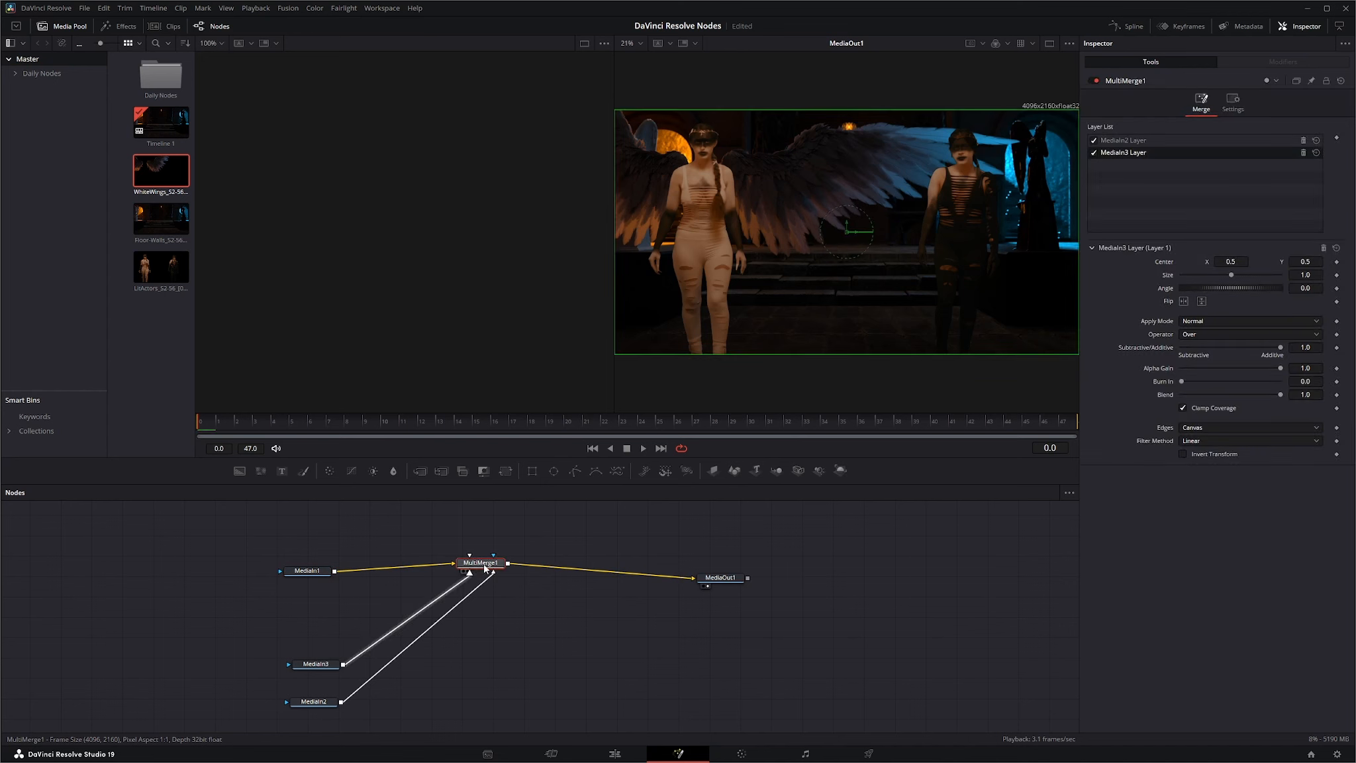
{"action": "left_click_drag", "start_coordinate": [486, 568], "coordinate": [491, 575]}
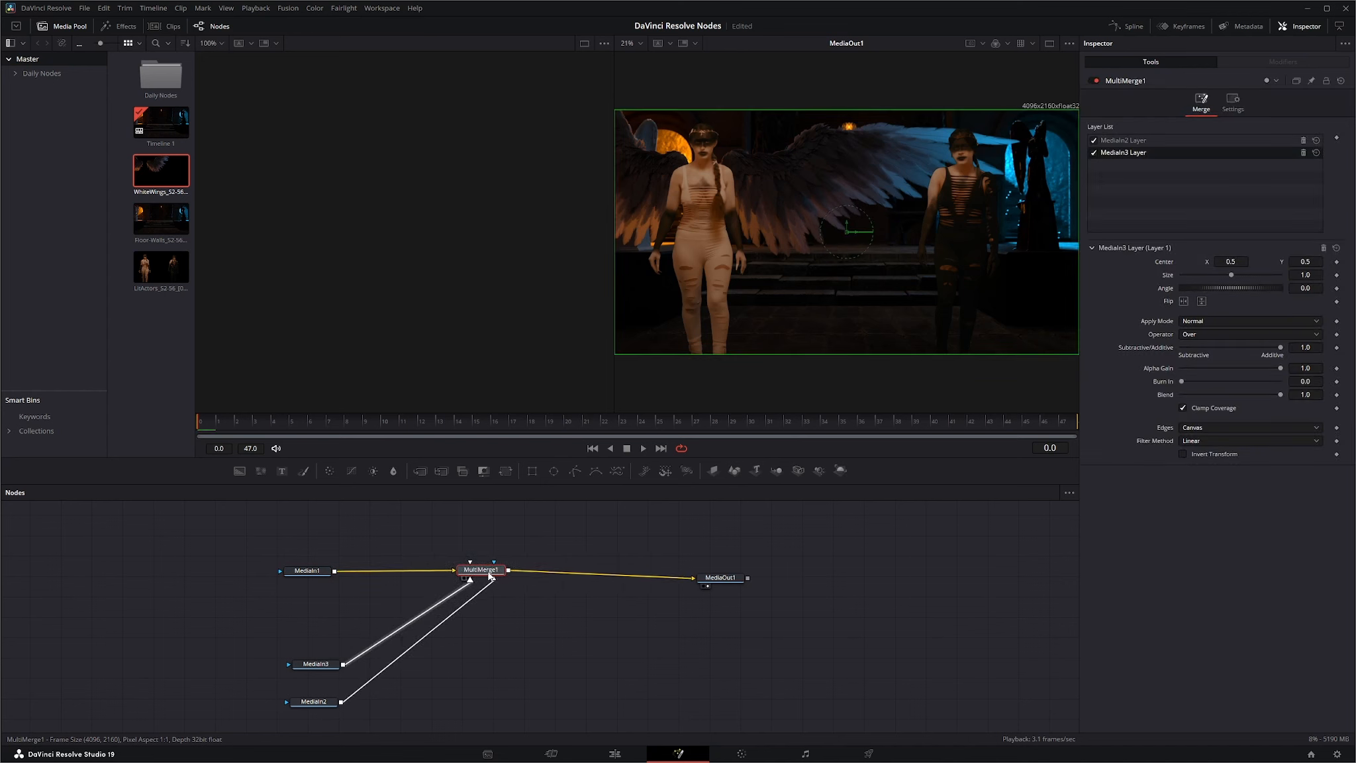
{"action": "left_click", "coordinate": [1128, 142]}
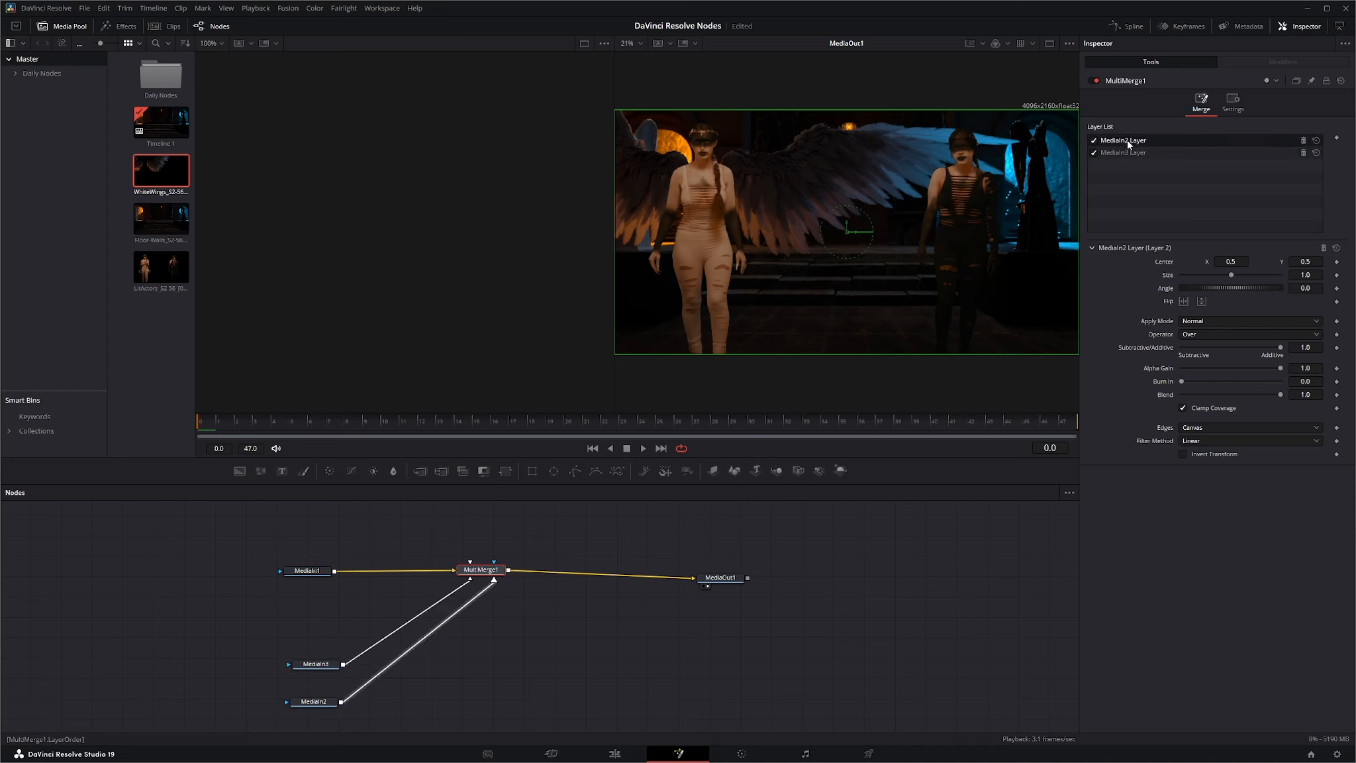
{"action": "left_click", "coordinate": [1123, 154]}
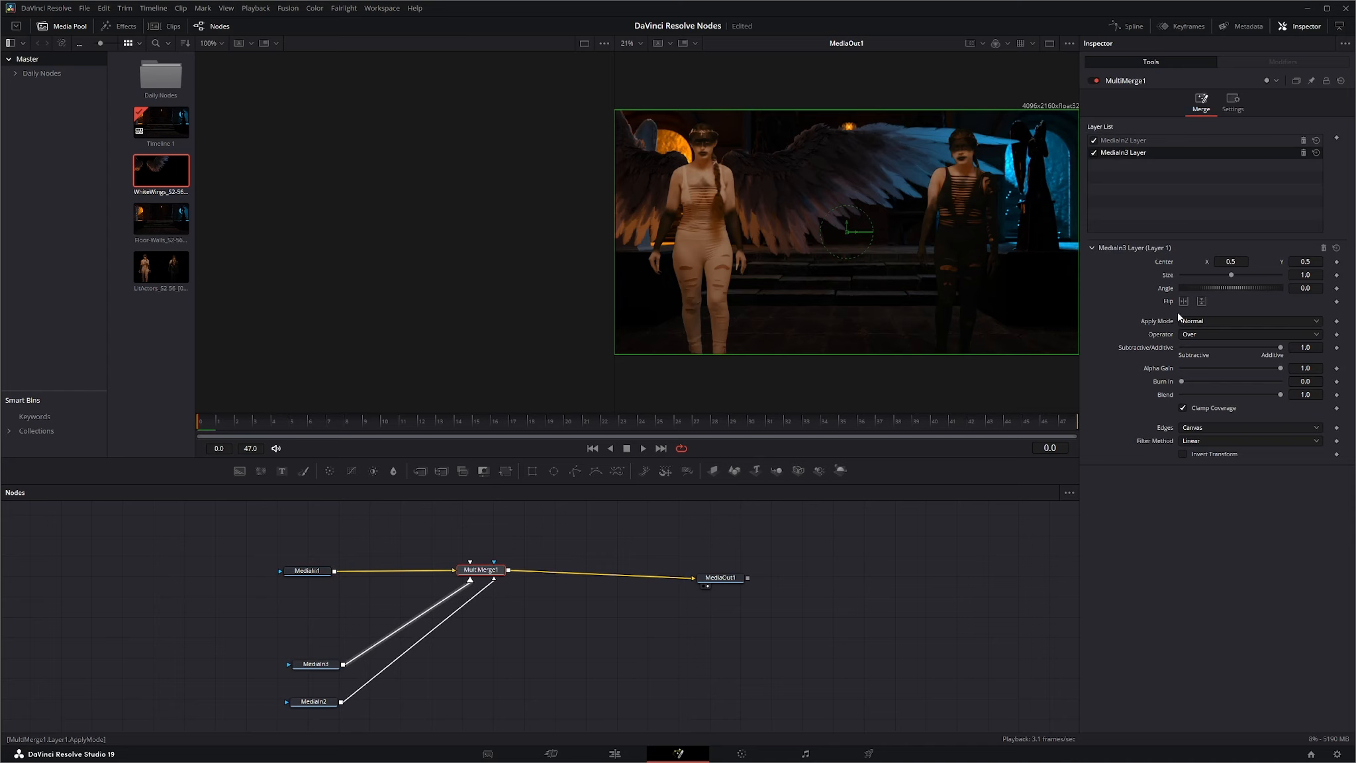
Try Size 0.83 on the MediaIn2 layer and 2.38 on the MediaIn3 layer, and reset both sizes to default.
{"action": "left_click", "coordinate": [1120, 141]}
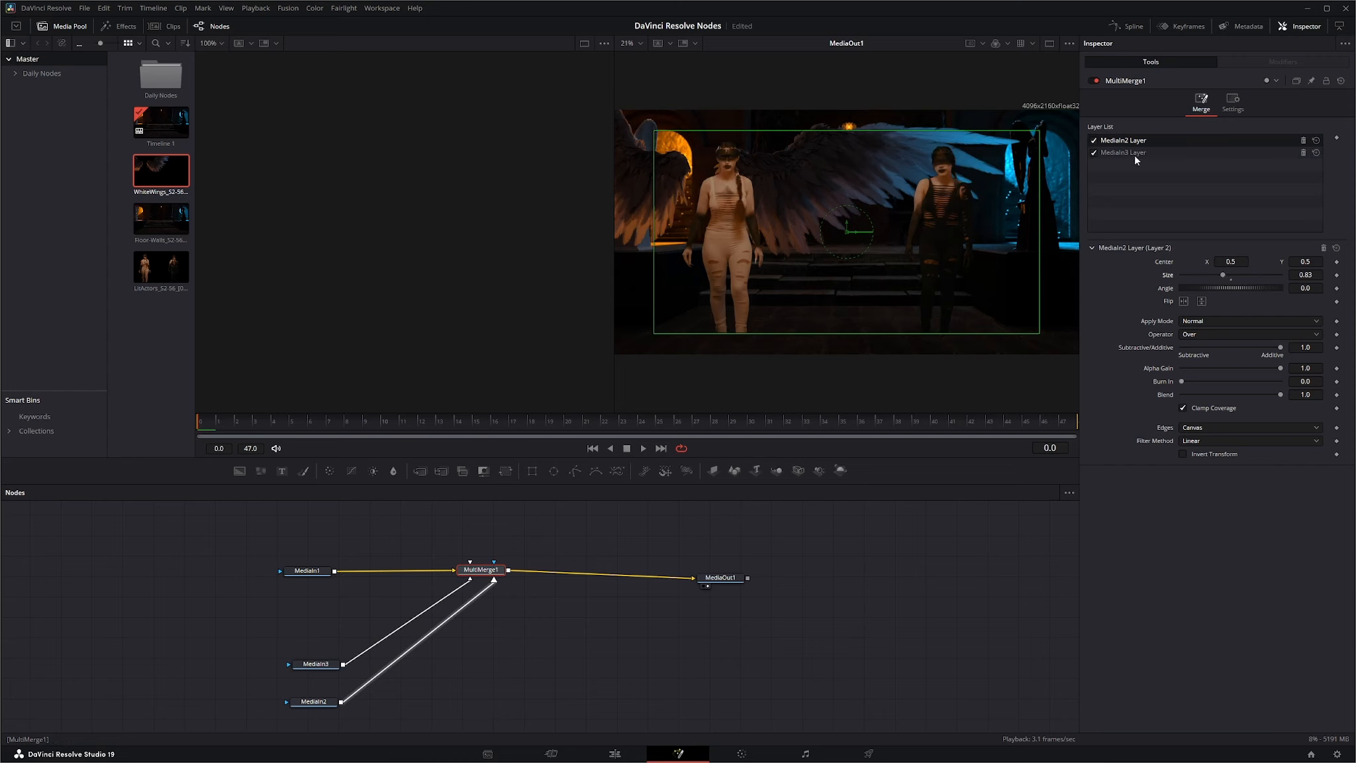
{"action": "left_click", "coordinate": [1135, 153]}
{"action": "left_click_drag", "start_coordinate": [1229, 277], "coordinate": [1247, 278]}
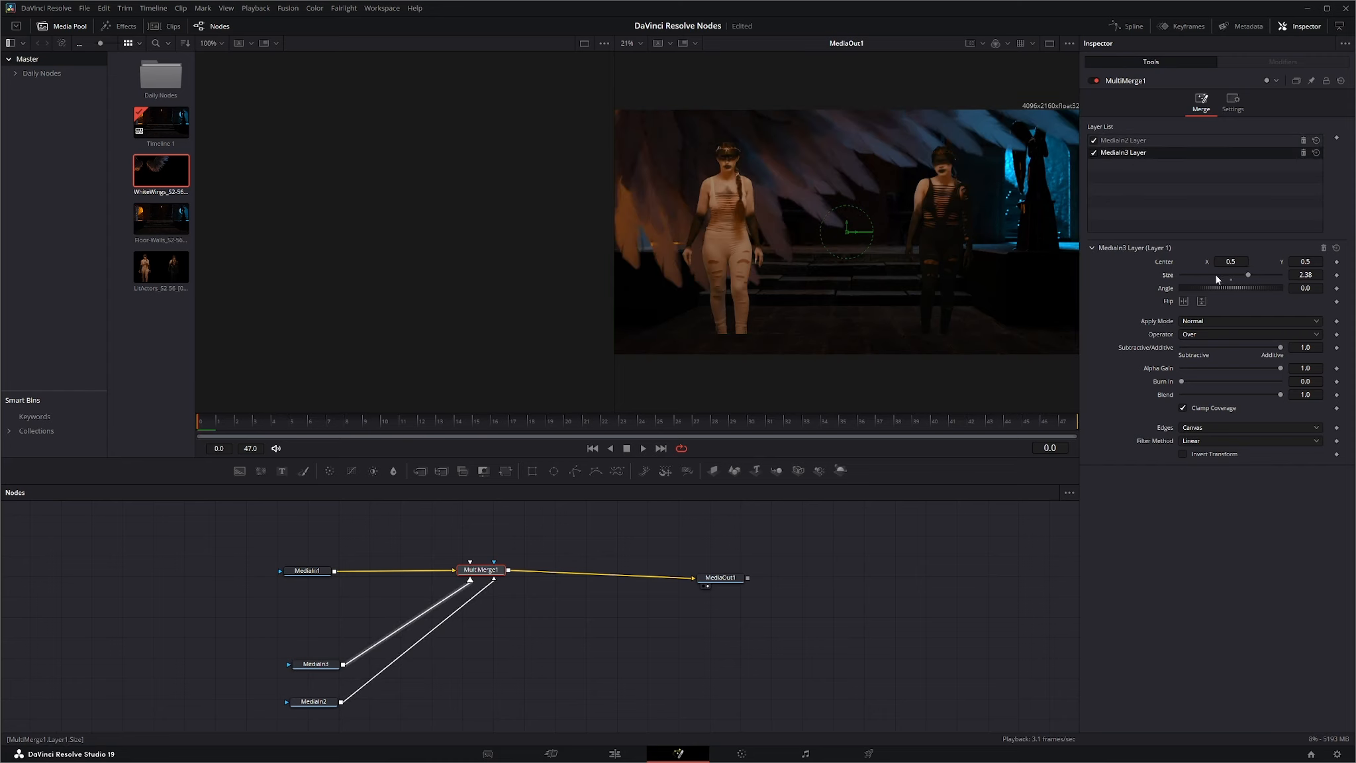
{"action": "double_click", "coordinate": [1169, 277]}
{"action": "left_click", "coordinate": [1116, 141]}
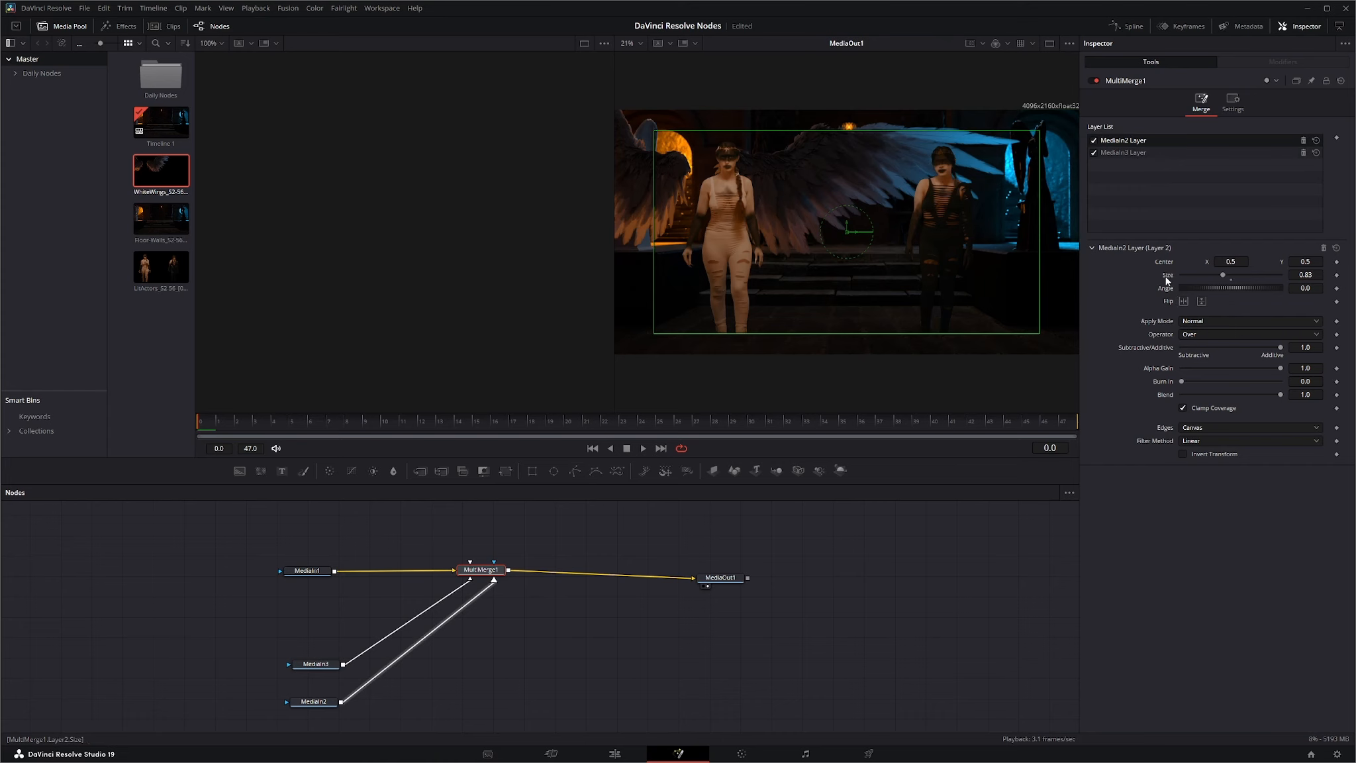
{"action": "double_click", "coordinate": [1166, 277]}
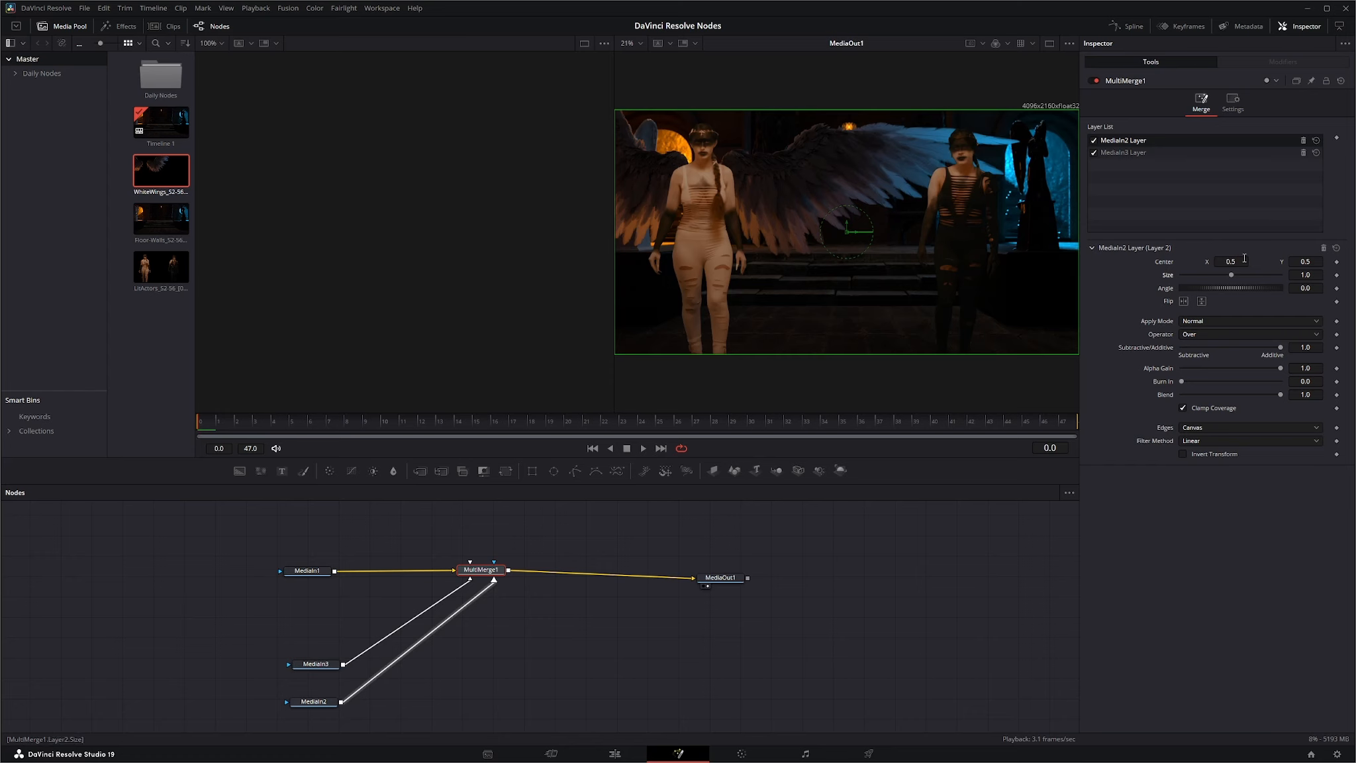
View MultiMerge1's common settings, and stack MediaIn3 and MediaIn2 closely beneath MediaIn1 in the node graph.
{"action": "left_click", "coordinate": [1233, 101]}
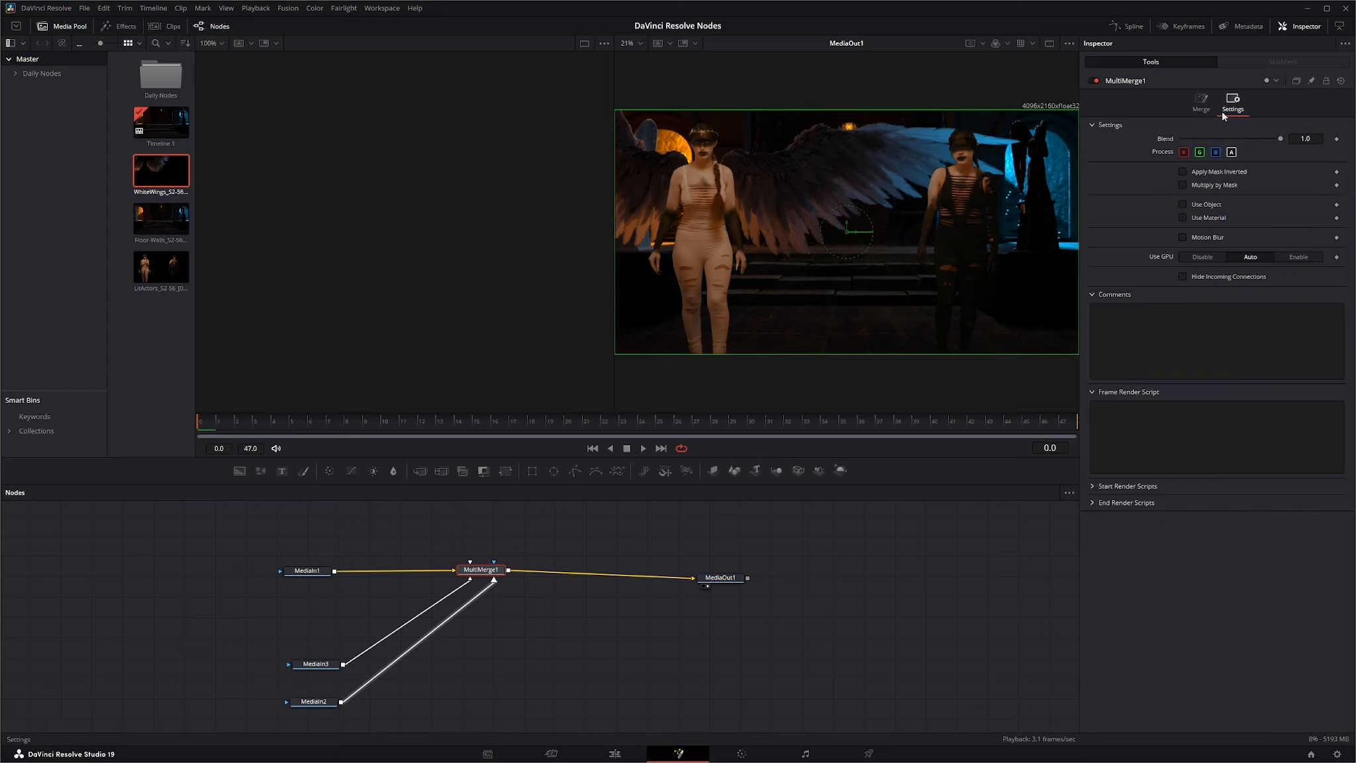
{"action": "left_click", "coordinate": [1201, 101]}
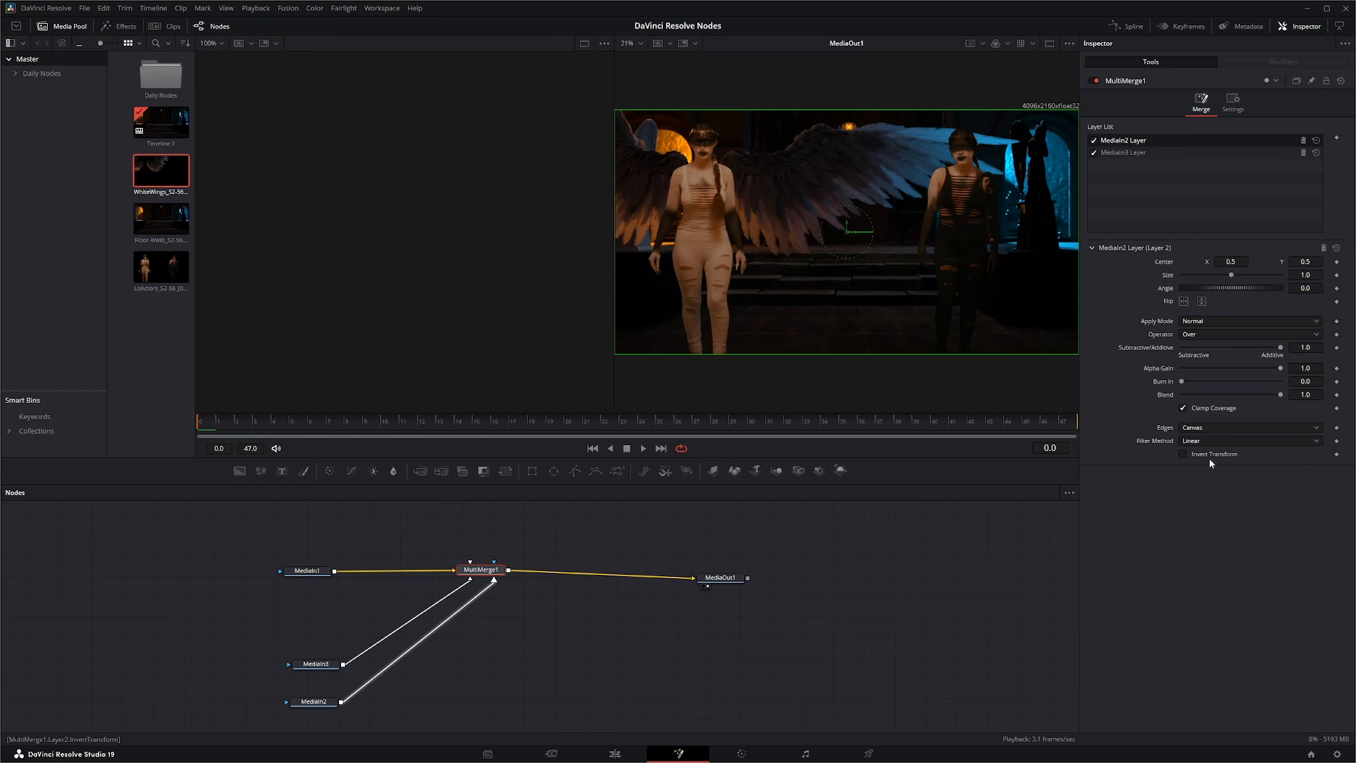
{"action": "left_click_drag", "start_coordinate": [481, 570], "coordinate": [473, 570]}
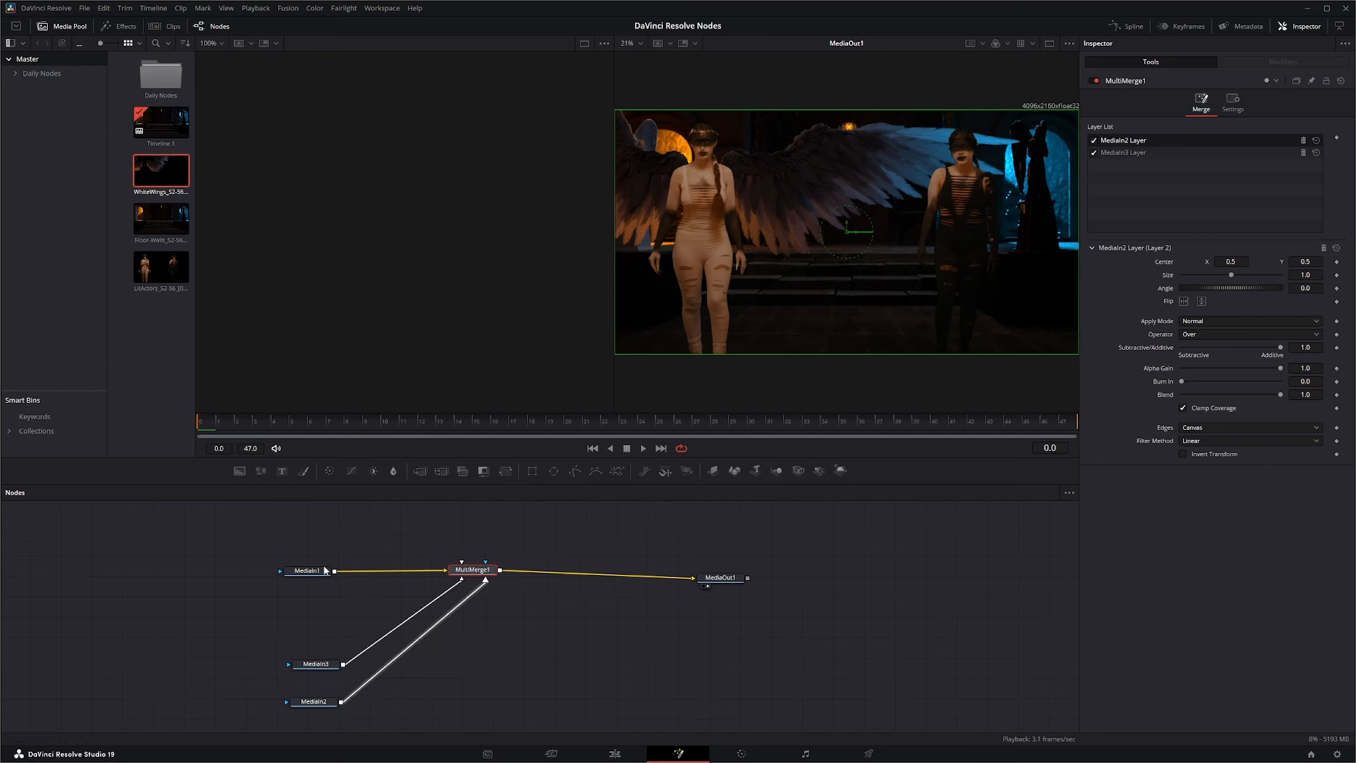
{"action": "left_click", "coordinate": [324, 570]}
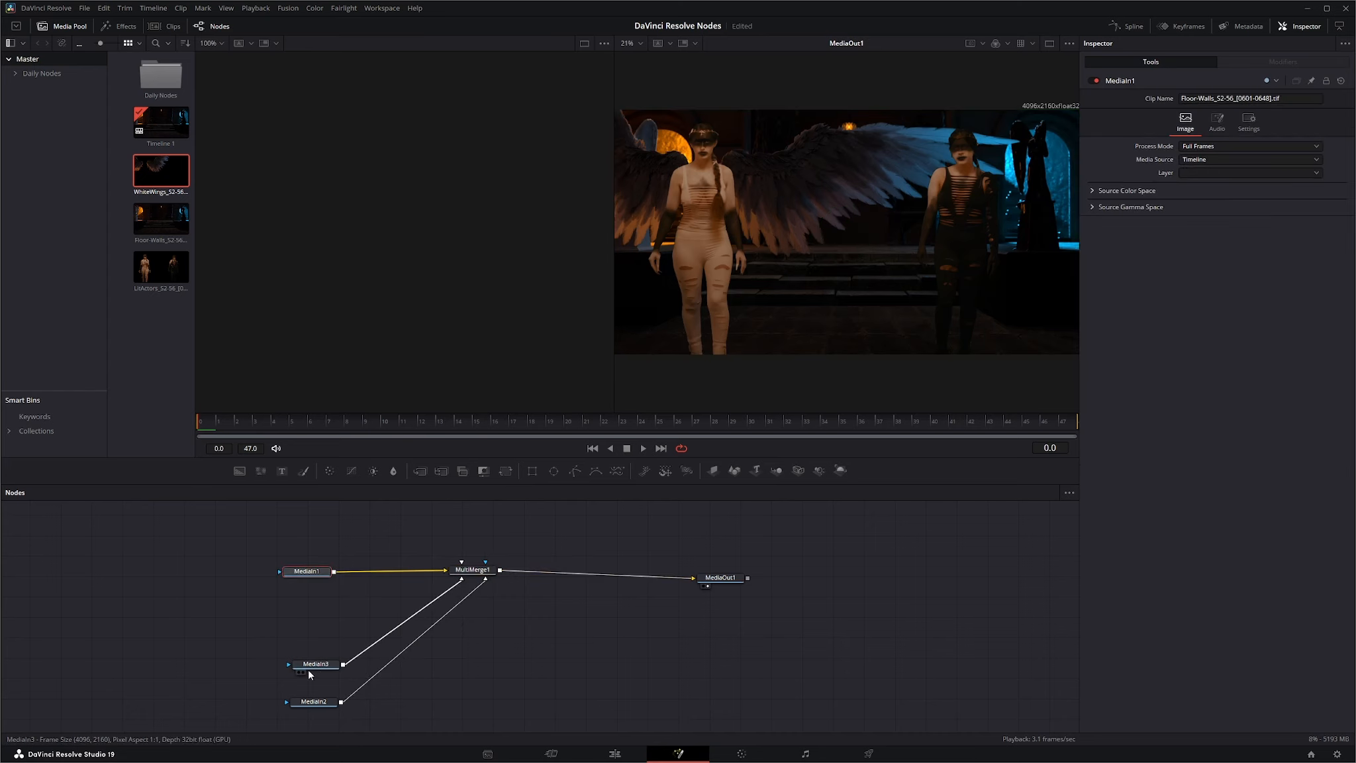
{"action": "left_click_drag", "start_coordinate": [309, 667], "coordinate": [299, 612]}
{"action": "left_click_drag", "start_coordinate": [317, 704], "coordinate": [308, 646]}
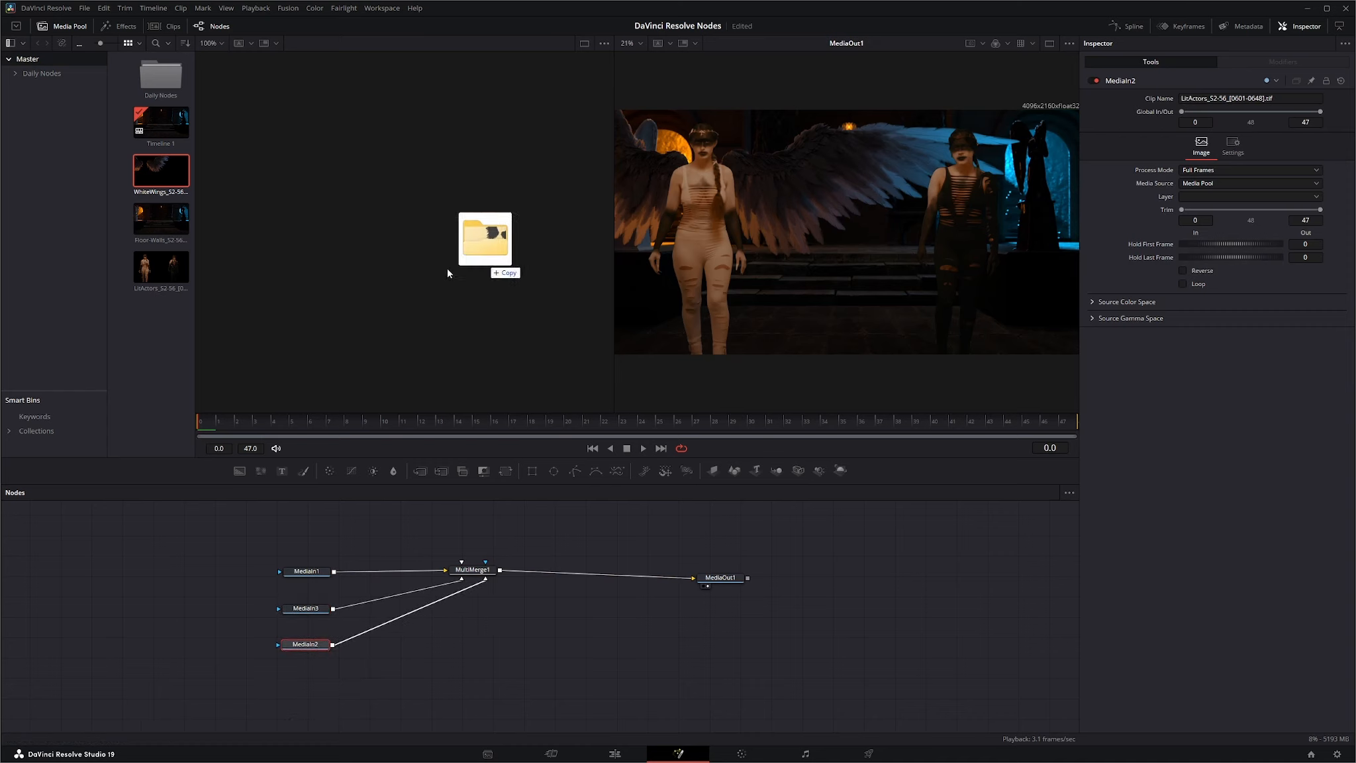
Import the BlackWings_S2-56_[0601-0648].tif sequence, place it below MediaIn2 and connect it to MultiMerge1 as a foreground layer.
{"action": "left_click_drag", "start_coordinate": [454, 266], "coordinate": [152, 392]}
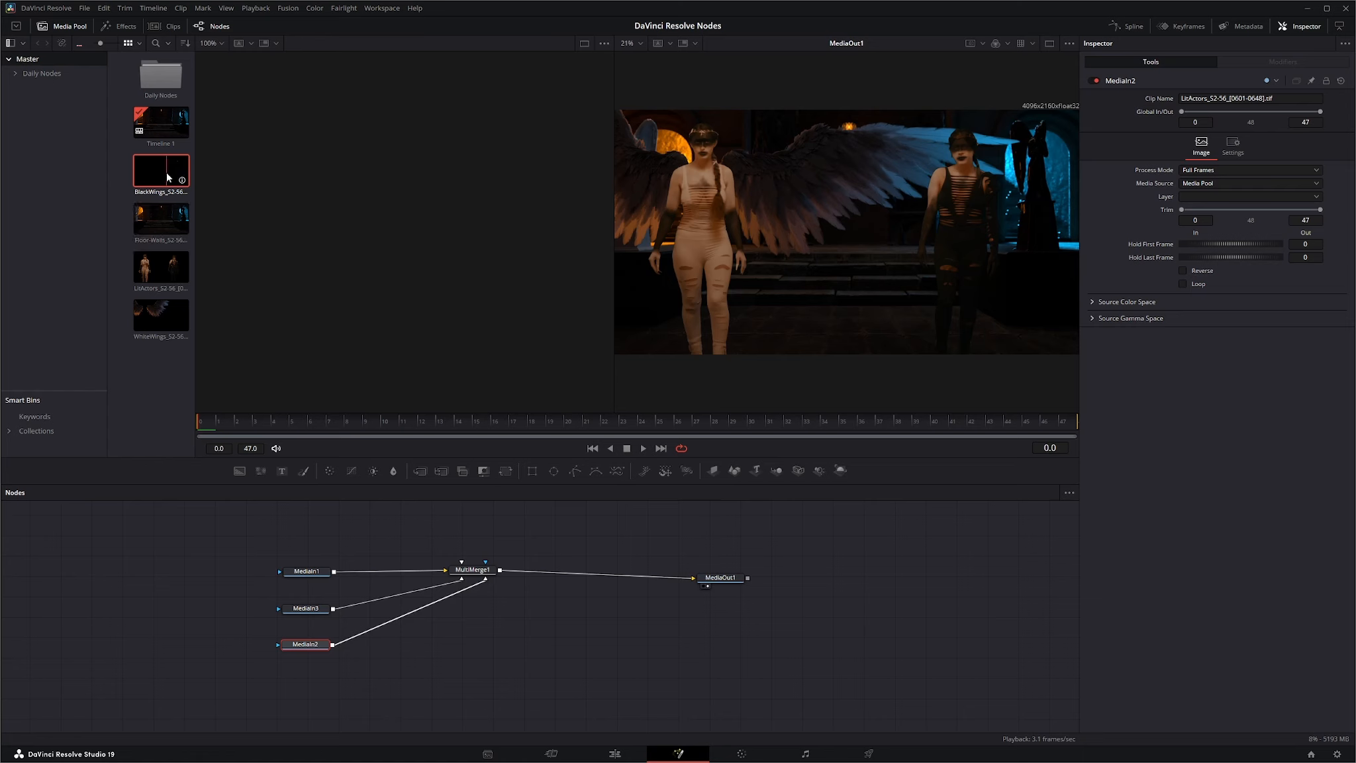
{"action": "left_click_drag", "start_coordinate": [171, 174], "coordinate": [488, 577]}
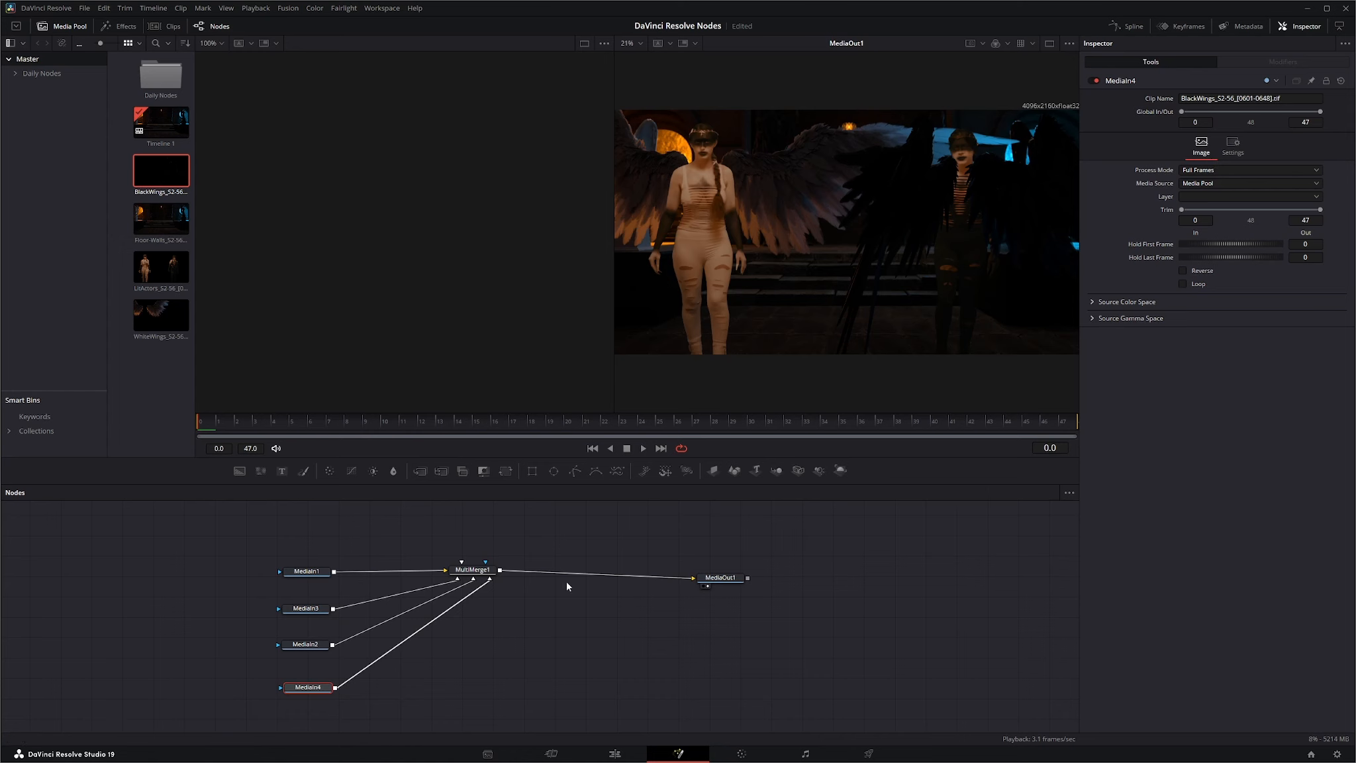
Reorder MultiMerge1's layers so MediaIn2 is on top, MediaIn4 in the middle and MediaIn3 at the bottom.
{"action": "left_click", "coordinate": [475, 573]}
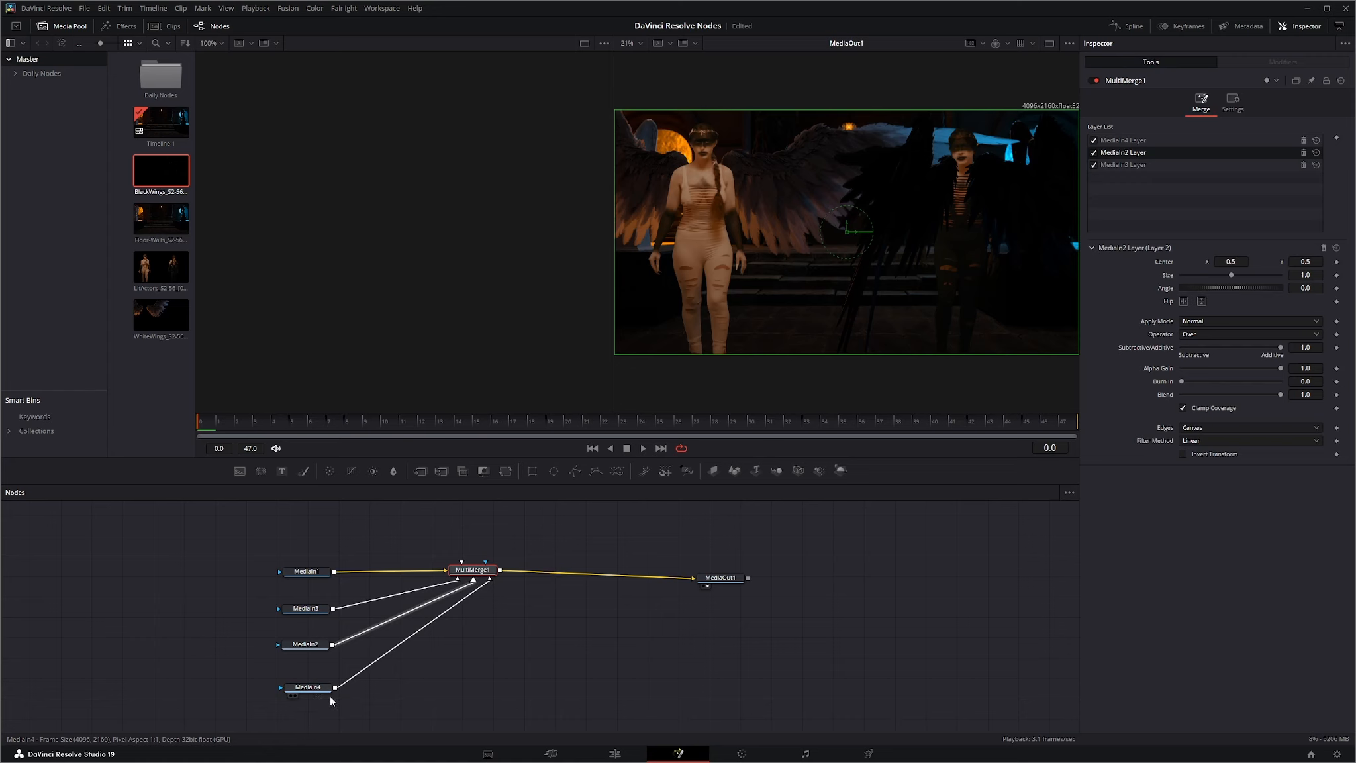
{"action": "left_click_drag", "start_coordinate": [1125, 141], "coordinate": [1120, 181]}
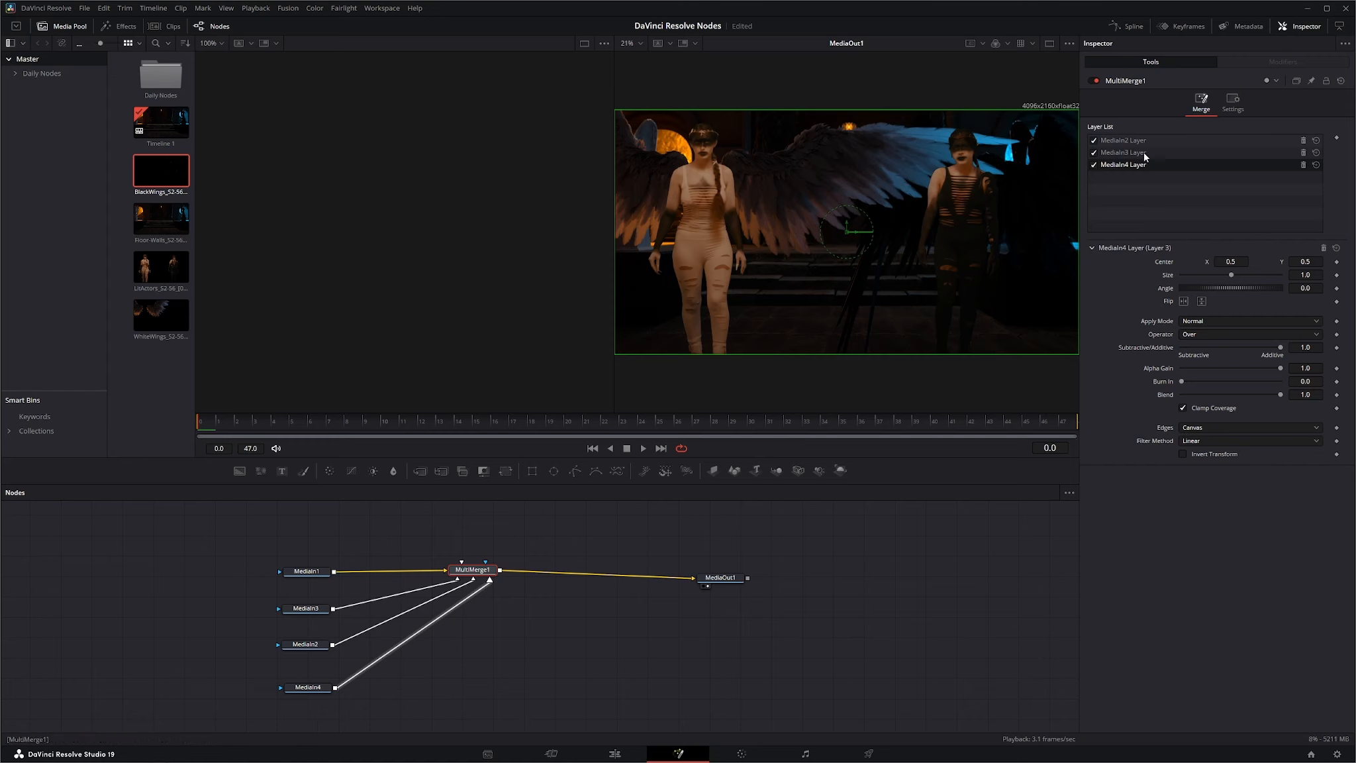
{"action": "left_click", "coordinate": [1122, 155]}
{"action": "left_click_drag", "start_coordinate": [1130, 154], "coordinate": [1126, 178]}
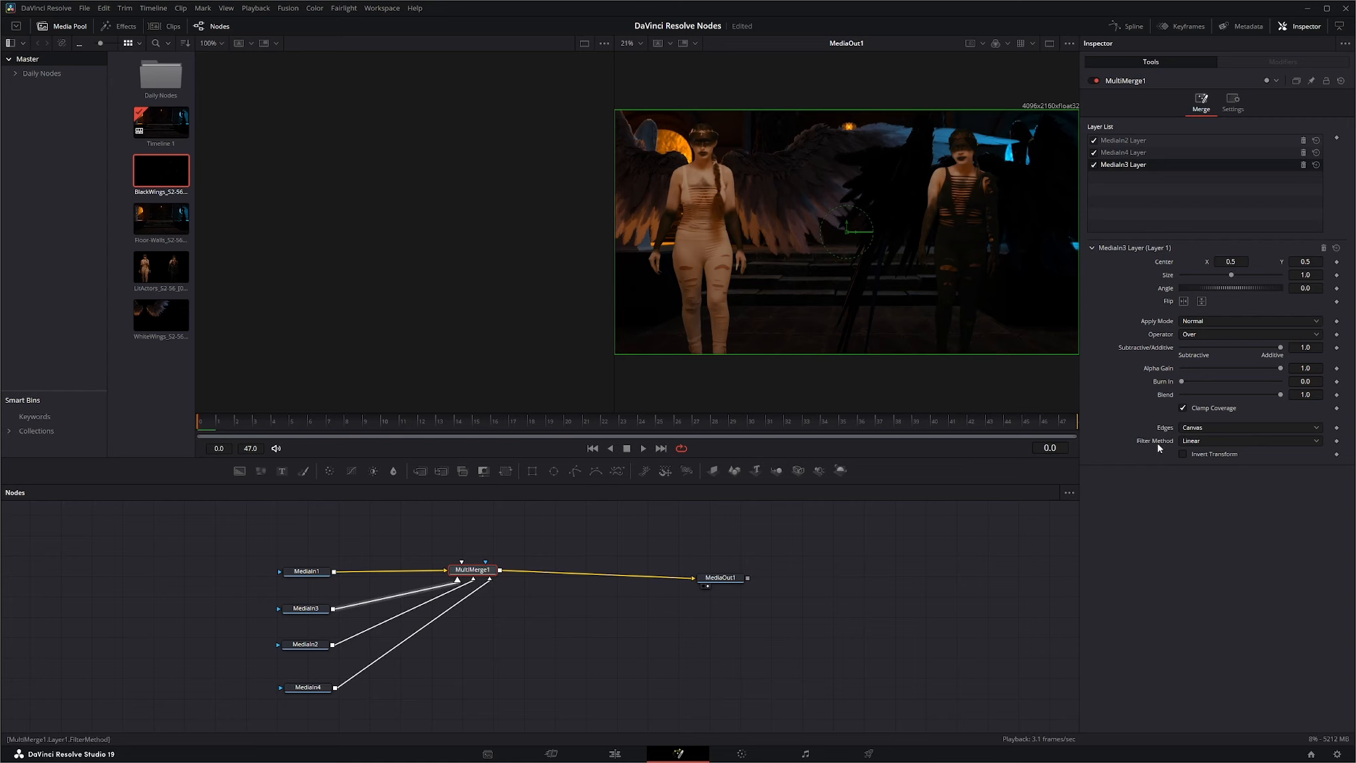
Spread the four MediaIn nodes in a column away from MultiMerge1, and align MediaOut1 with MultiMerge1.
{"action": "left_click_drag", "start_coordinate": [478, 573], "coordinate": [504, 573]}
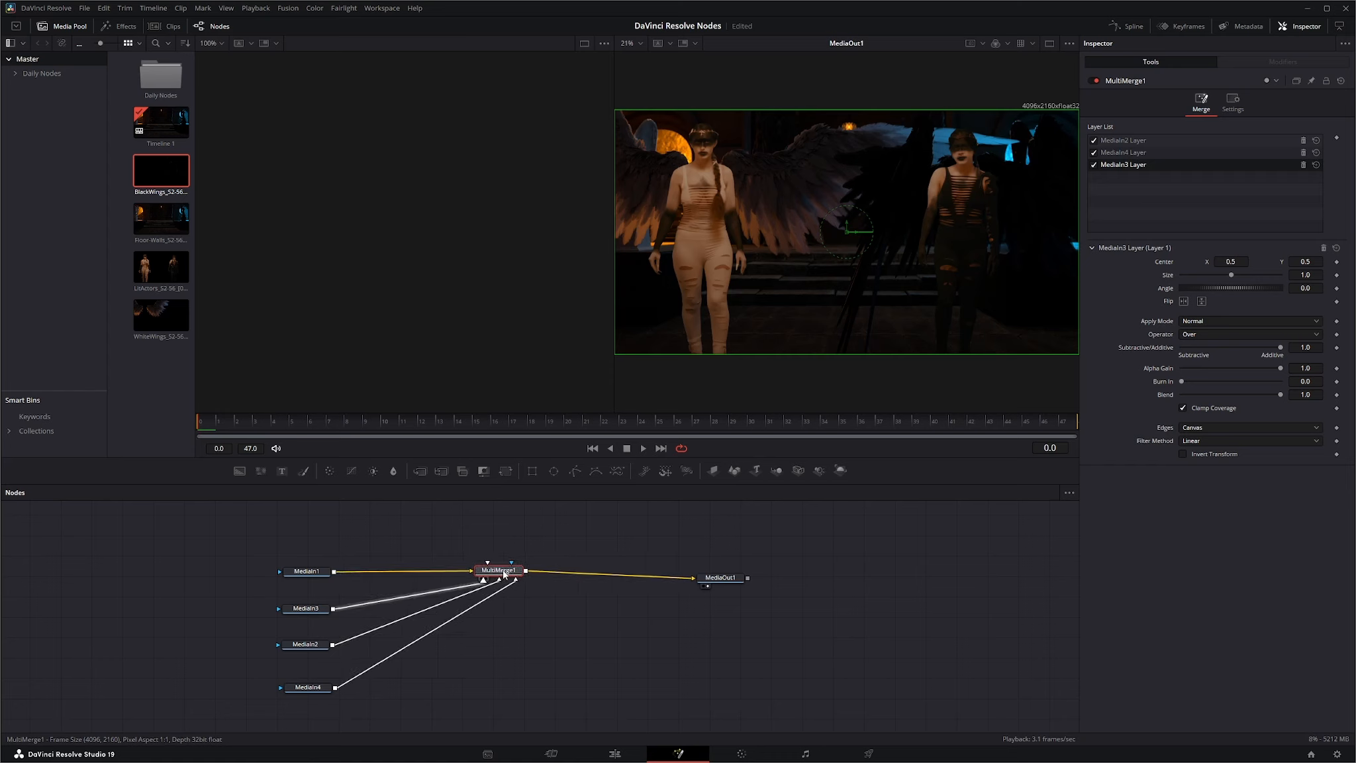
{"action": "left_click_drag", "start_coordinate": [310, 572], "coordinate": [272, 528]}
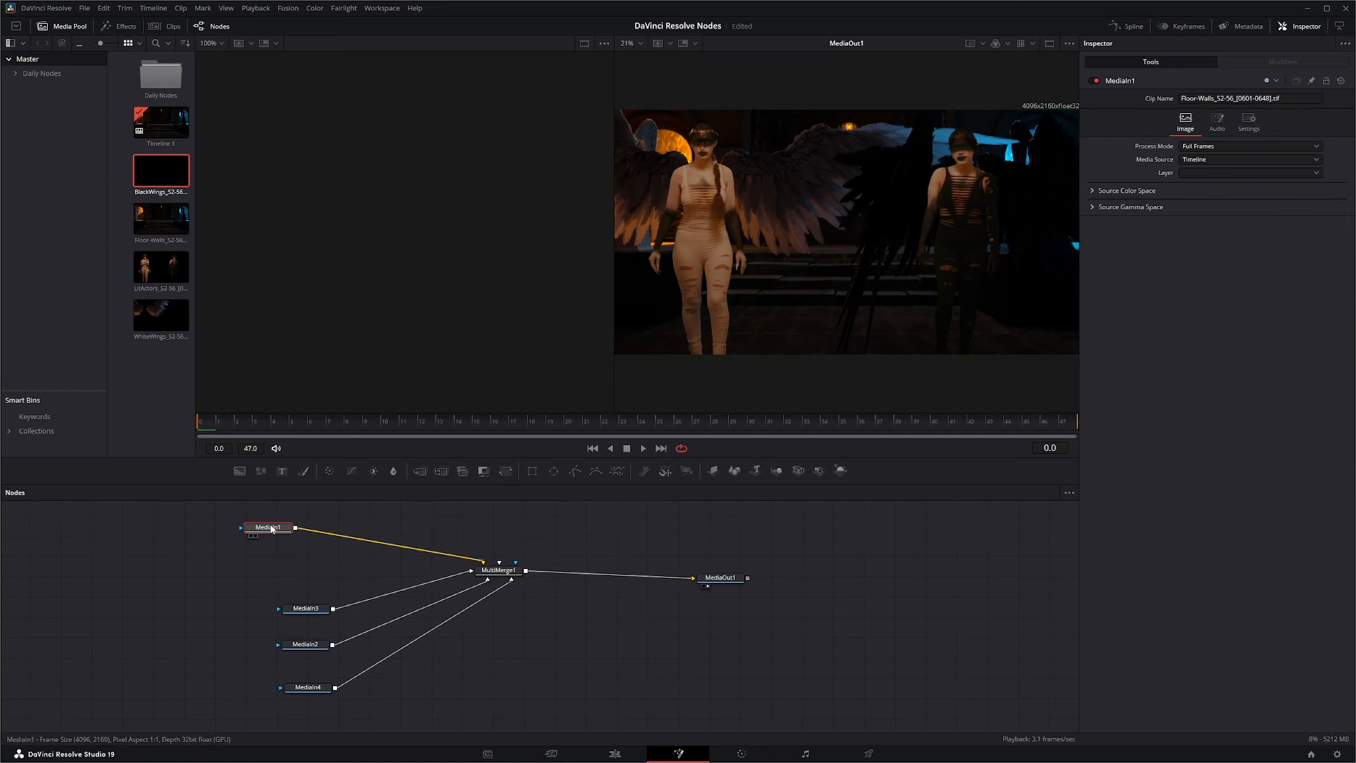
{"action": "left_click_drag", "start_coordinate": [306, 608], "coordinate": [266, 570]}
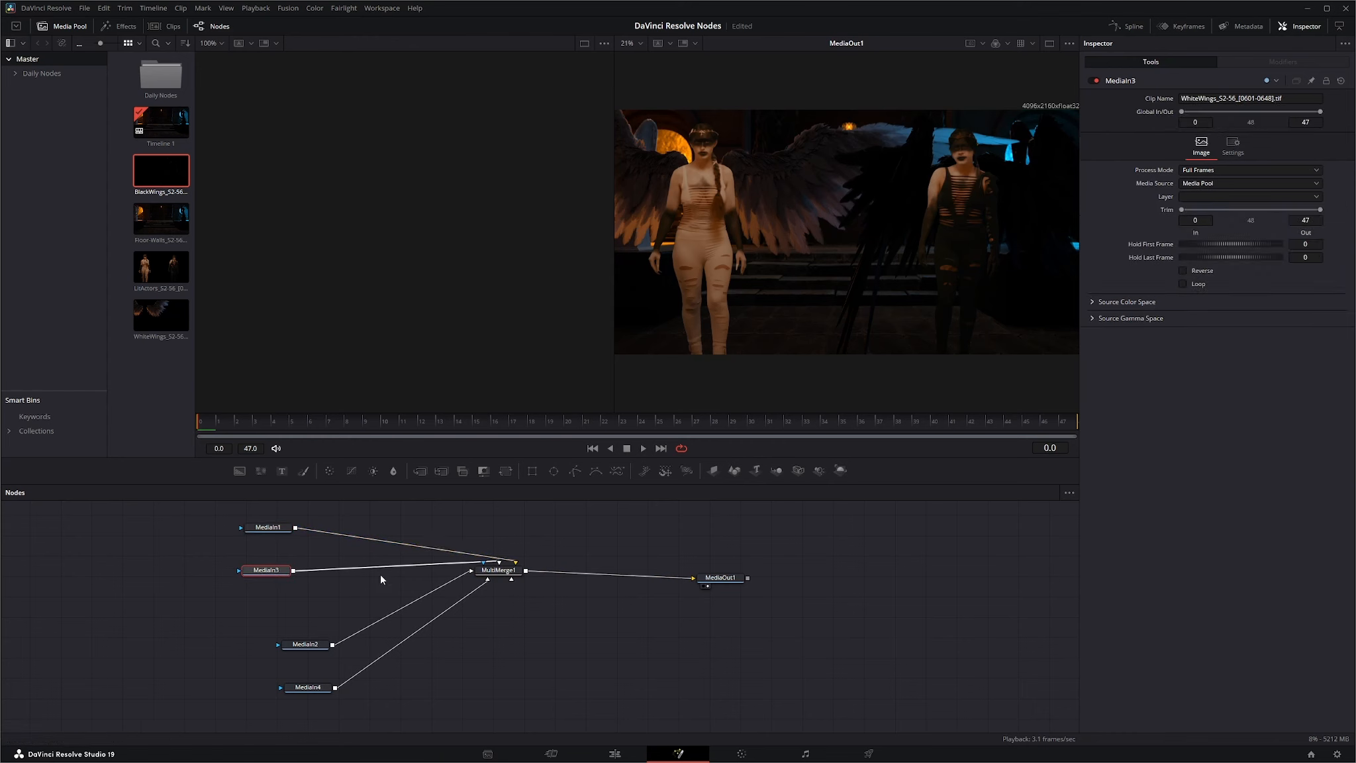
{"action": "left_click_drag", "start_coordinate": [322, 652], "coordinate": [280, 621]}
{"action": "left_click_drag", "start_coordinate": [318, 696], "coordinate": [266, 674]}
{"action": "left_click", "coordinate": [498, 570]}
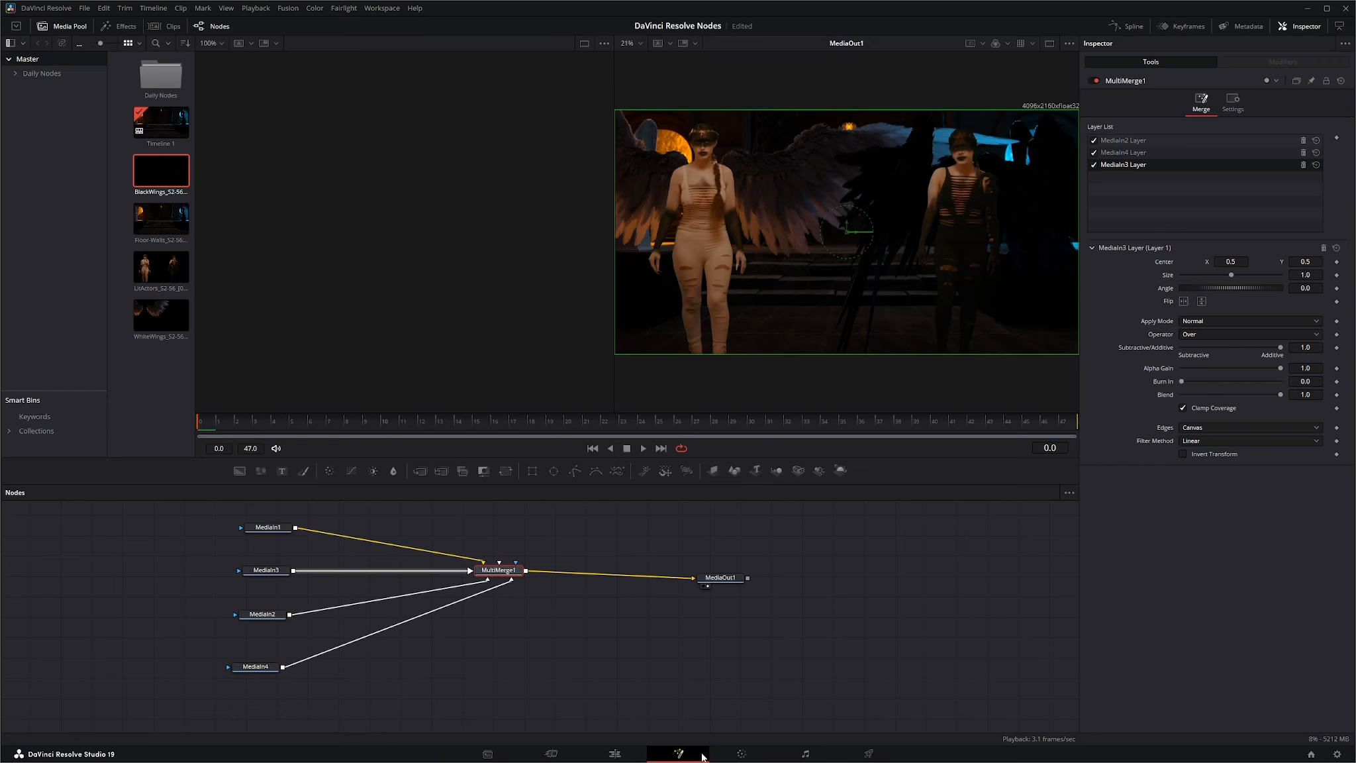
{"action": "left_click_drag", "start_coordinate": [721, 577], "coordinate": [737, 570]}
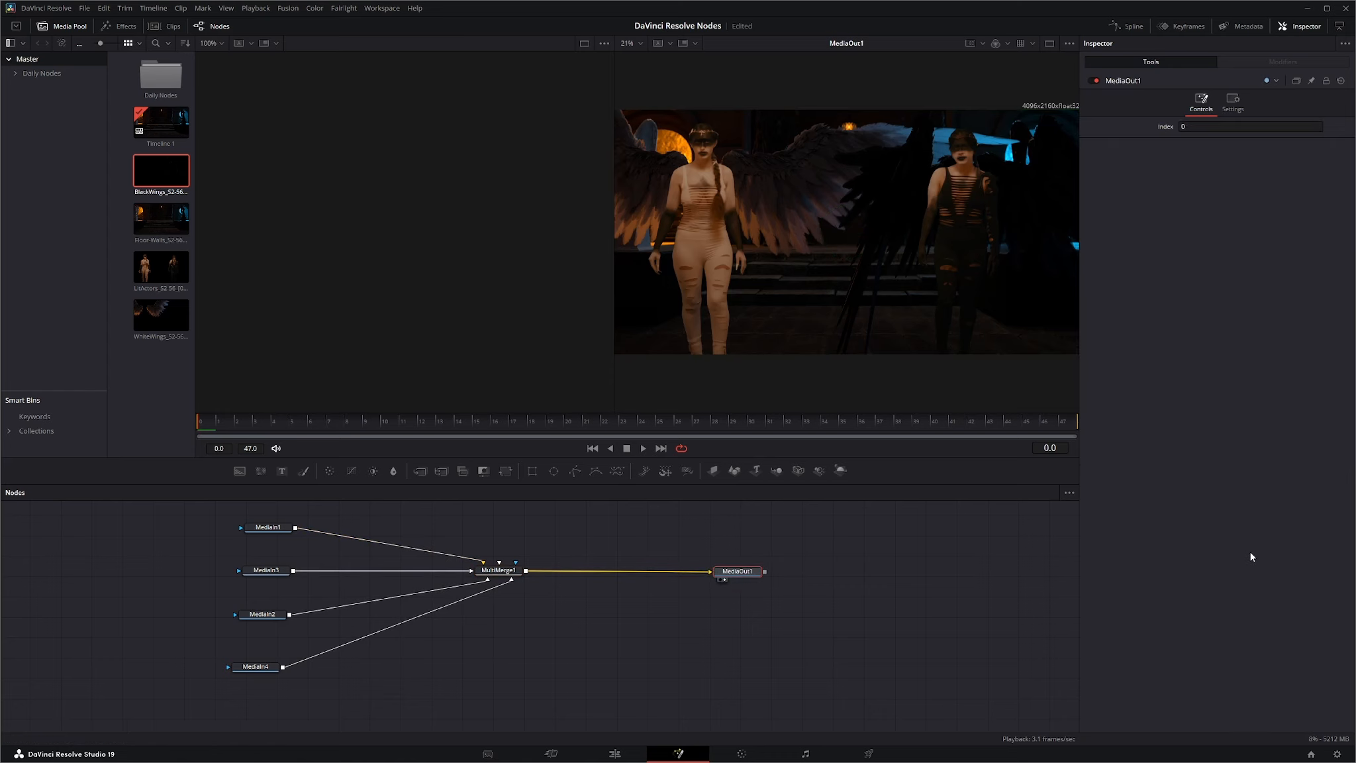